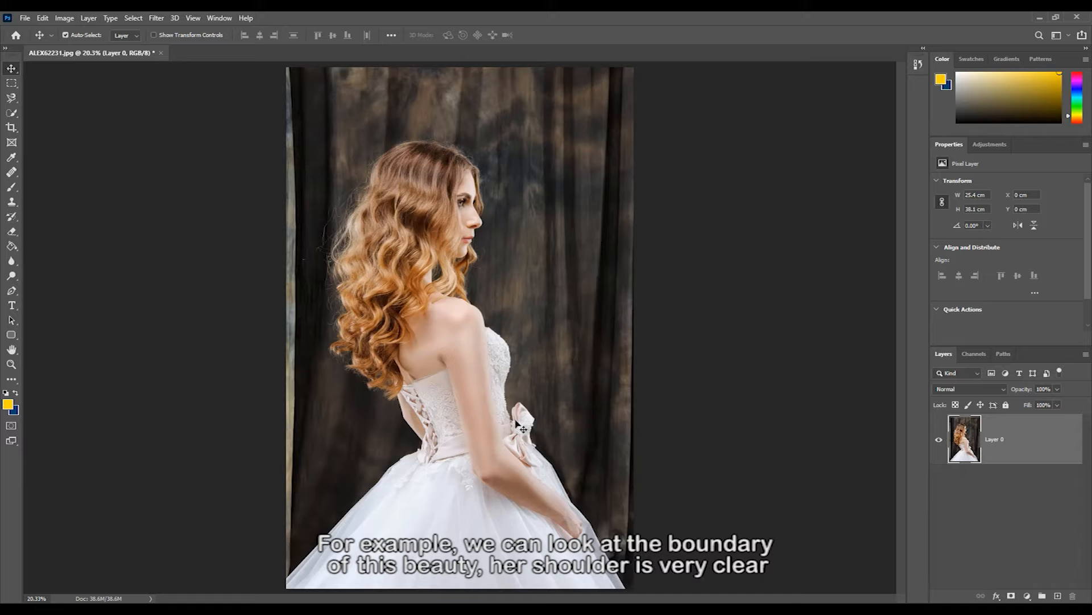
# - Select the bride's shoulder, back, arm and white dress with the Quick Selection tool
pyautogui.scroll(2, 517, 422)
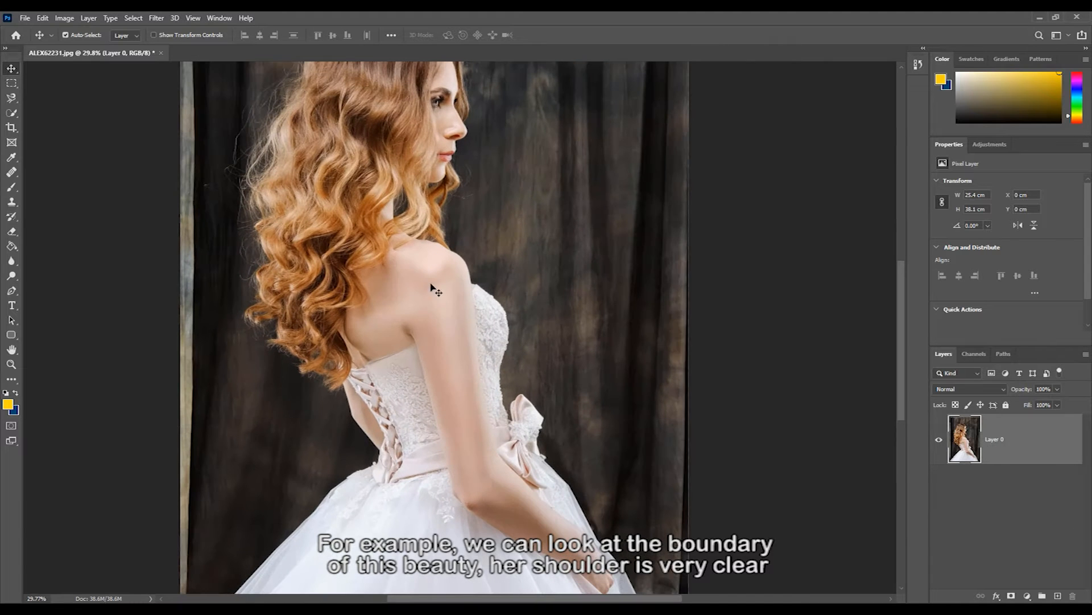
pyautogui.scroll(-2, 487, 357)
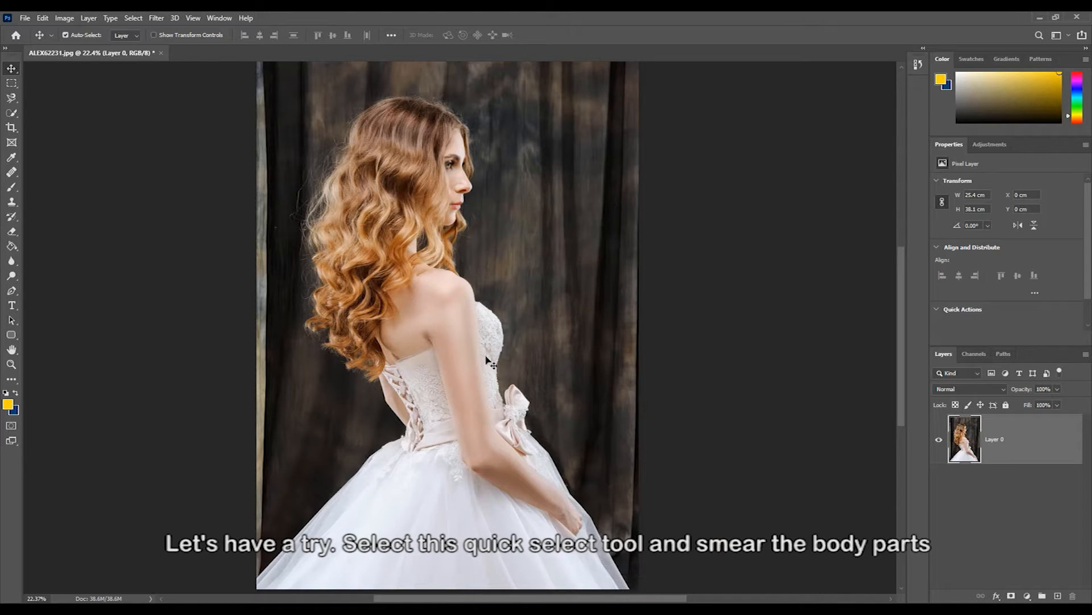
pyautogui.click(12, 113)
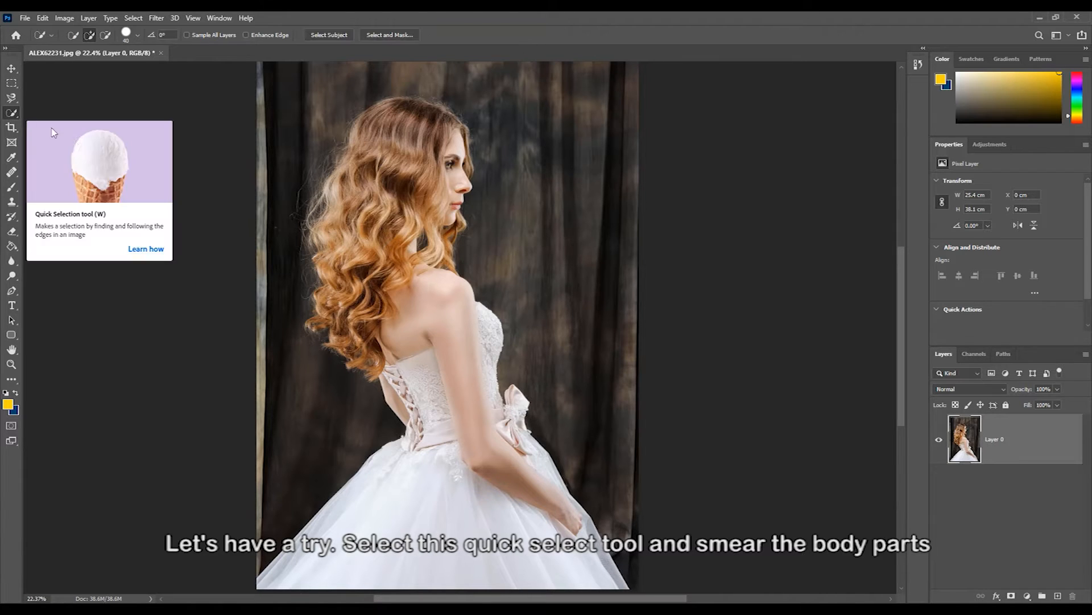
pyautogui.moveTo(454, 317)
pyautogui.mouseDown()
pyautogui.moveTo(479, 338)
pyautogui.moveTo(490, 331)
pyautogui.mouseUp()
pyautogui.moveTo(453, 293)
pyautogui.mouseDown()
pyautogui.moveTo(441, 289)
pyautogui.moveTo(443, 356)
pyautogui.moveTo(416, 406)
pyautogui.moveTo(395, 412)
pyautogui.moveTo(413, 438)
pyautogui.moveTo(377, 509)
pyautogui.mouseUp()
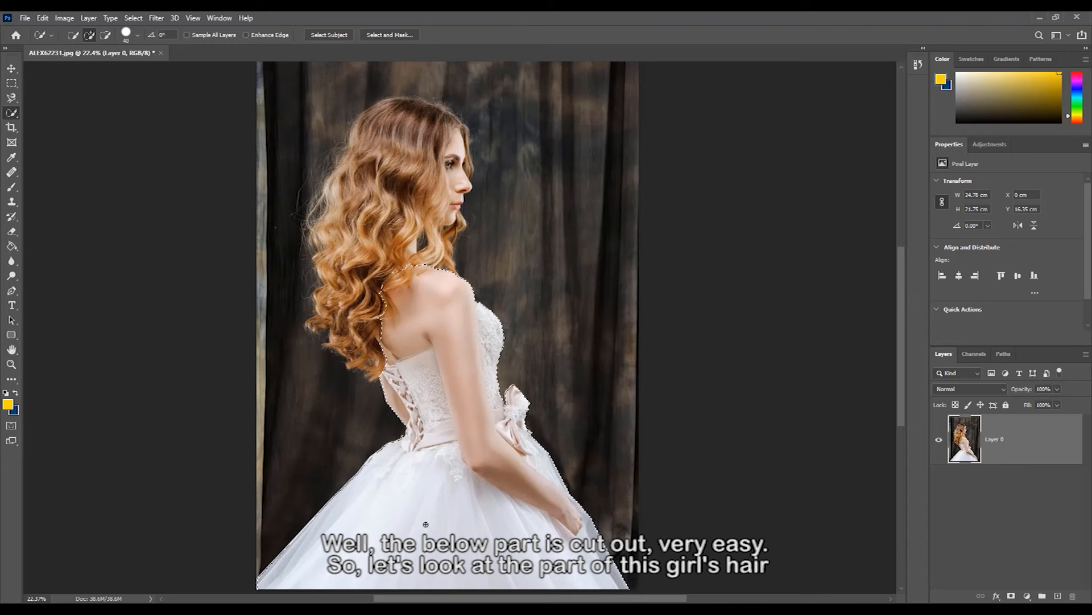
# - Examine the loose curls up close where the hair meets the dark backdrop and the selection edge
pyautogui.scroll(5, 354, 352)
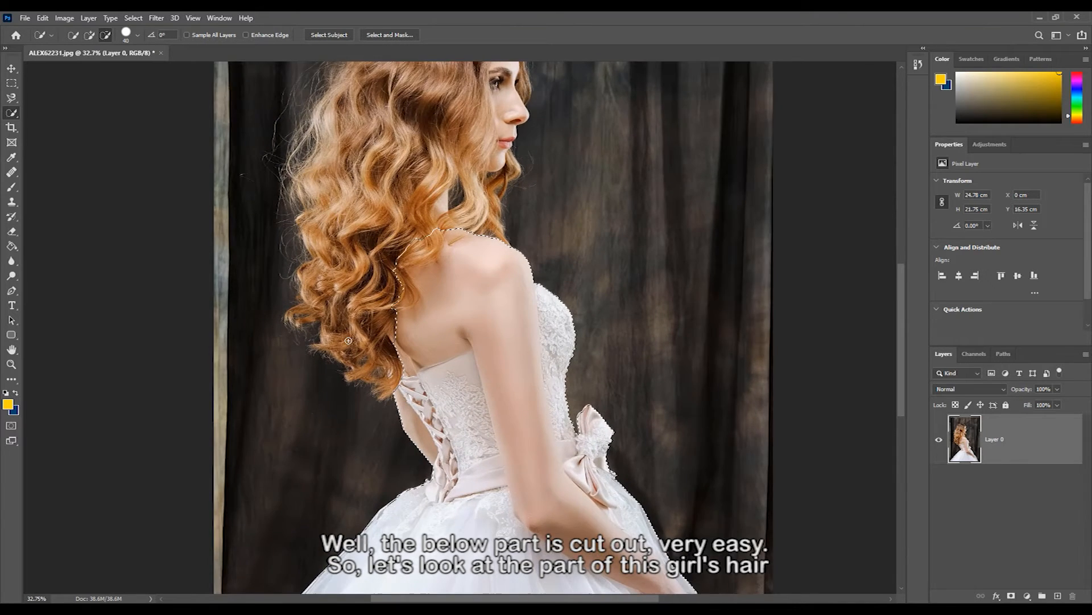
pyautogui.scroll(1, 348, 341)
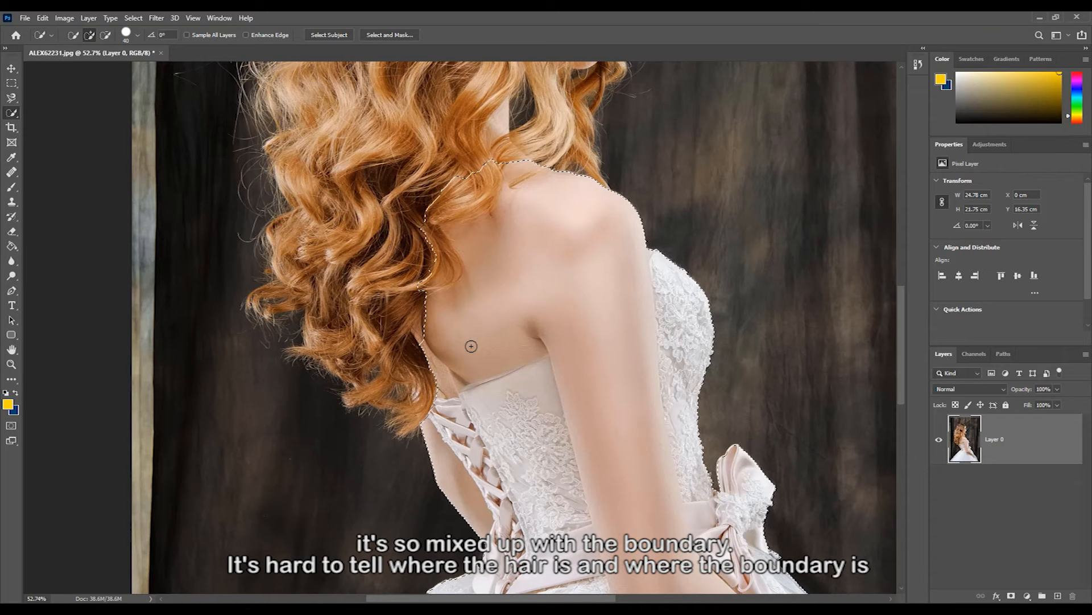
pyautogui.scroll(3, 294, 324)
pyautogui.scroll(1, 294, 324)
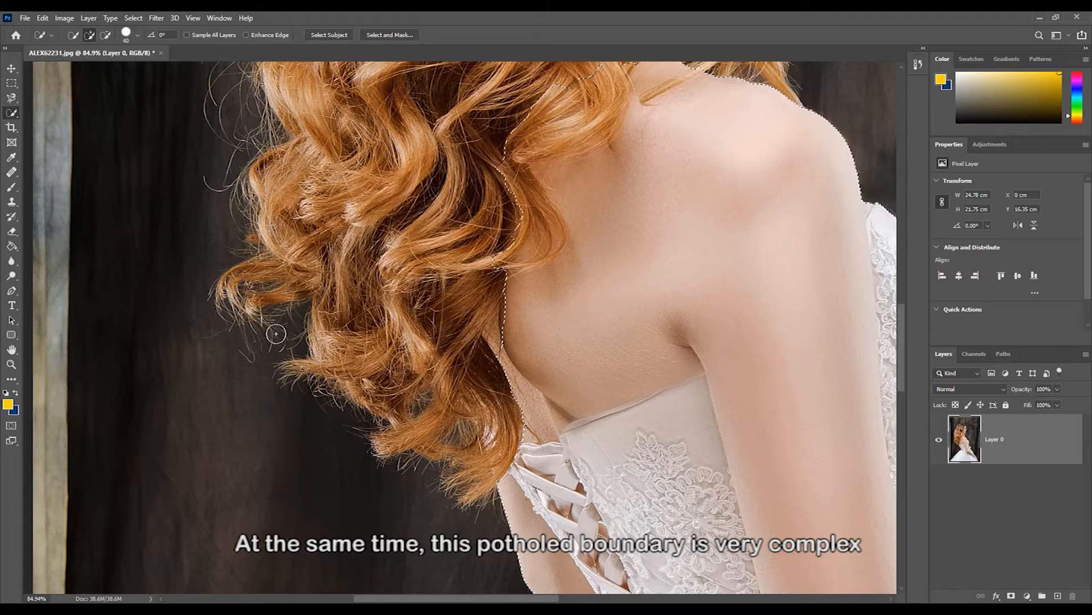
pyautogui.scroll(-4, 380, 420)
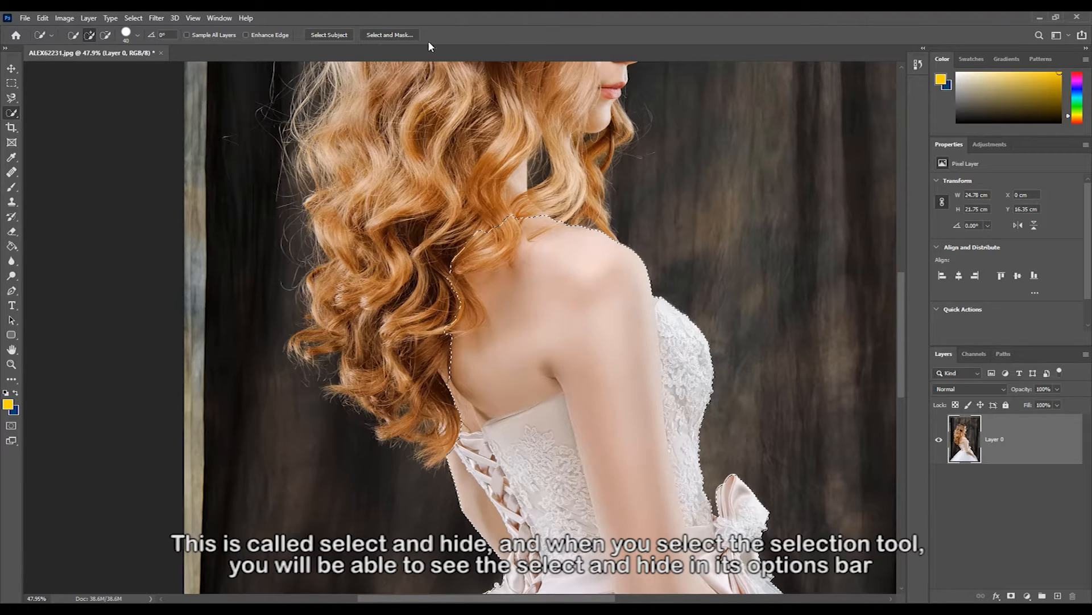
# - Open the body selection in the Select and Mask workspace and move its properties window clear of the photo
pyautogui.click(12, 84)
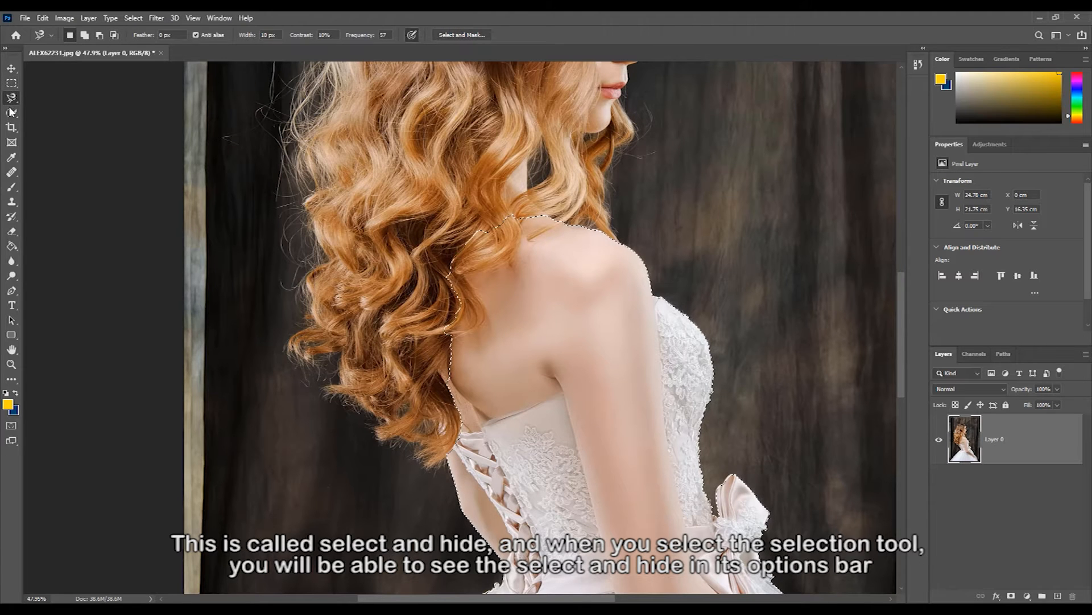
pyautogui.click(11, 113)
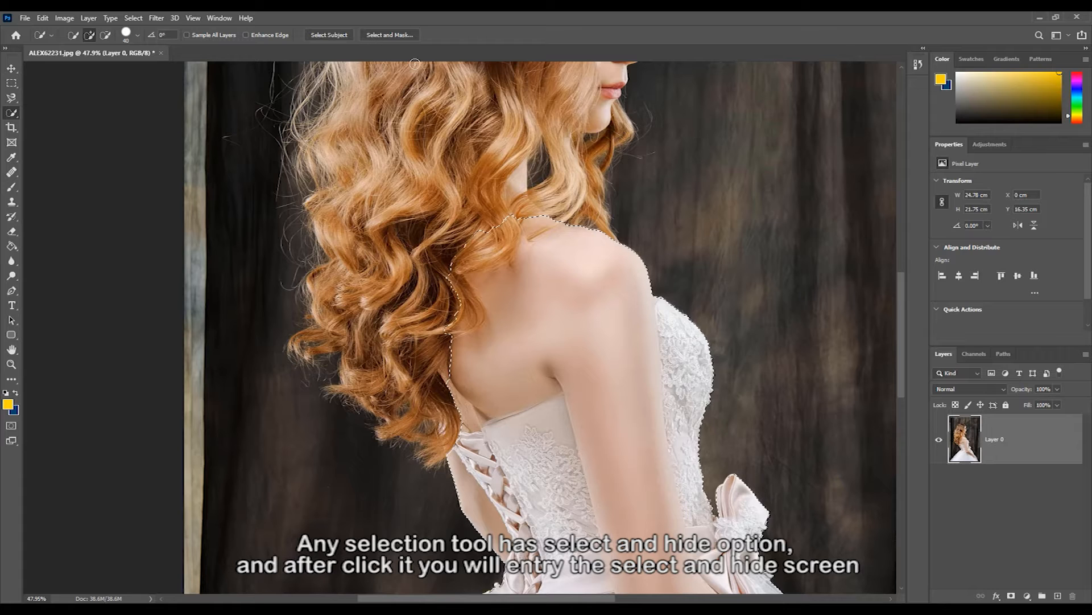
pyautogui.scroll(-4, 393, 98)
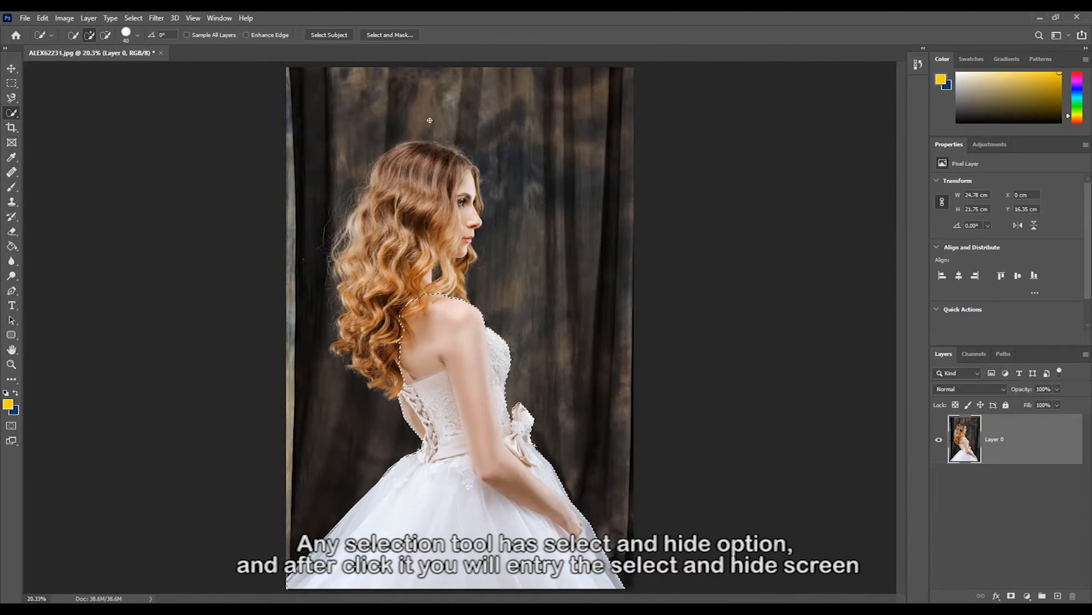
pyautogui.click(405, 36)
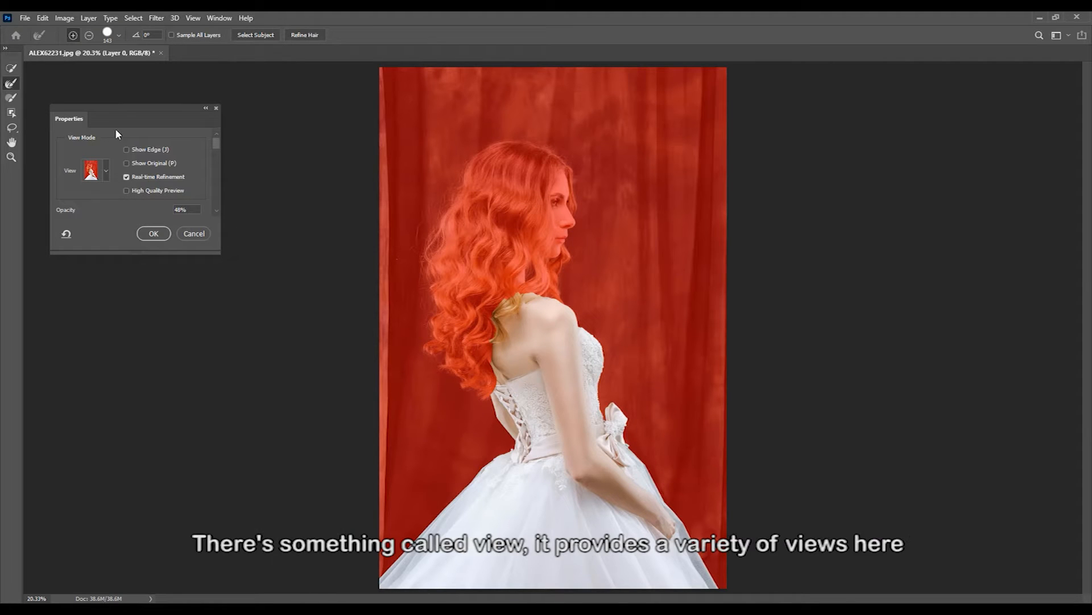
pyautogui.moveTo(121, 109); pyautogui.dragTo(936, 68)
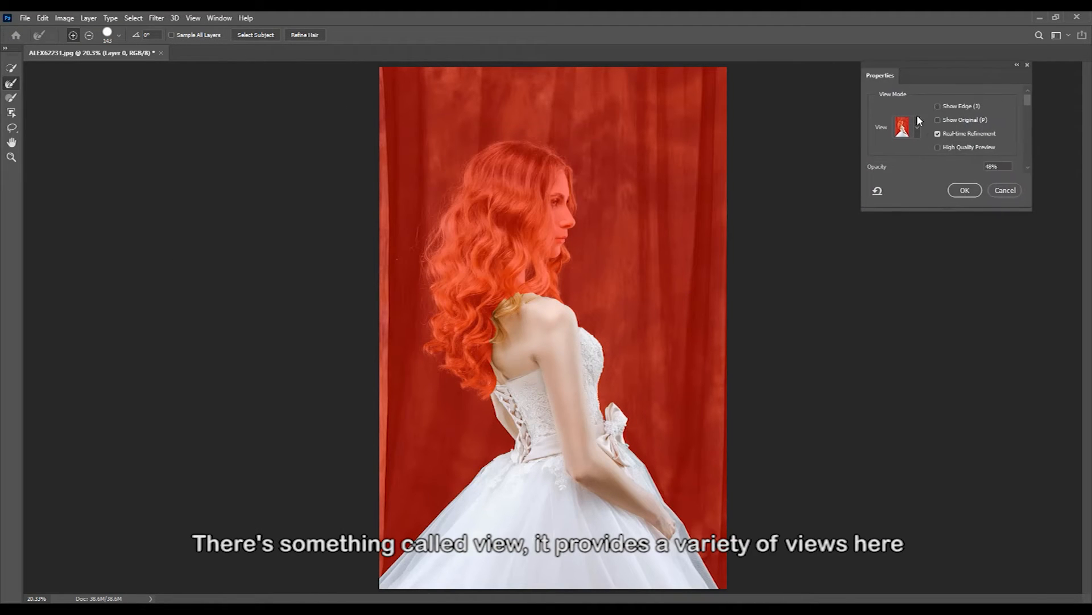
# - Preview the selection in the Onion Skin, Marching Ants, On Black, On White, Black & White and On Layers views, and return to Overlay
pyautogui.click(918, 127)
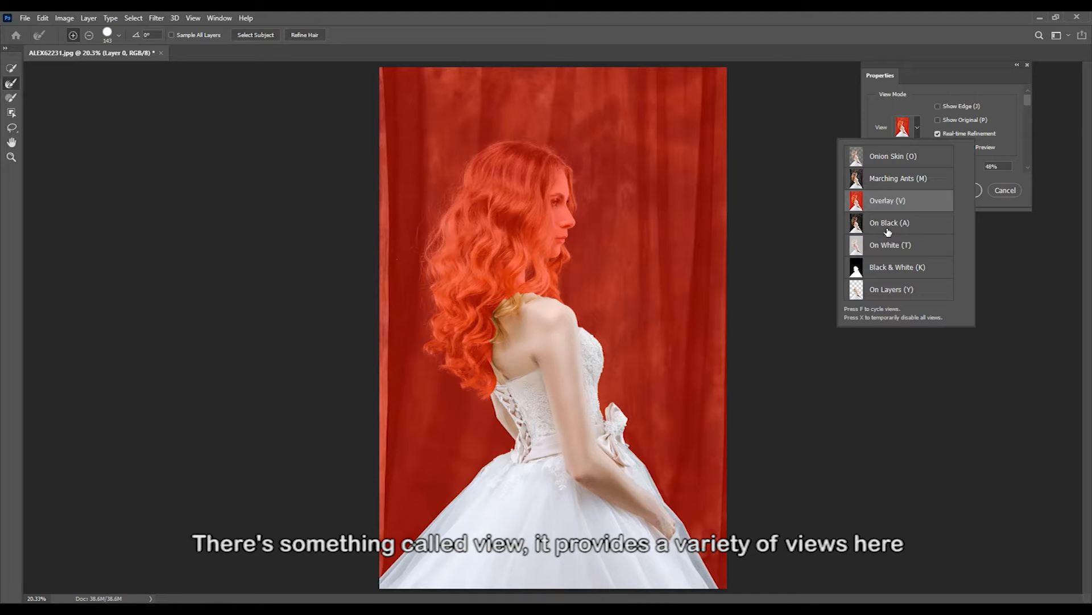
pyautogui.click(883, 164)
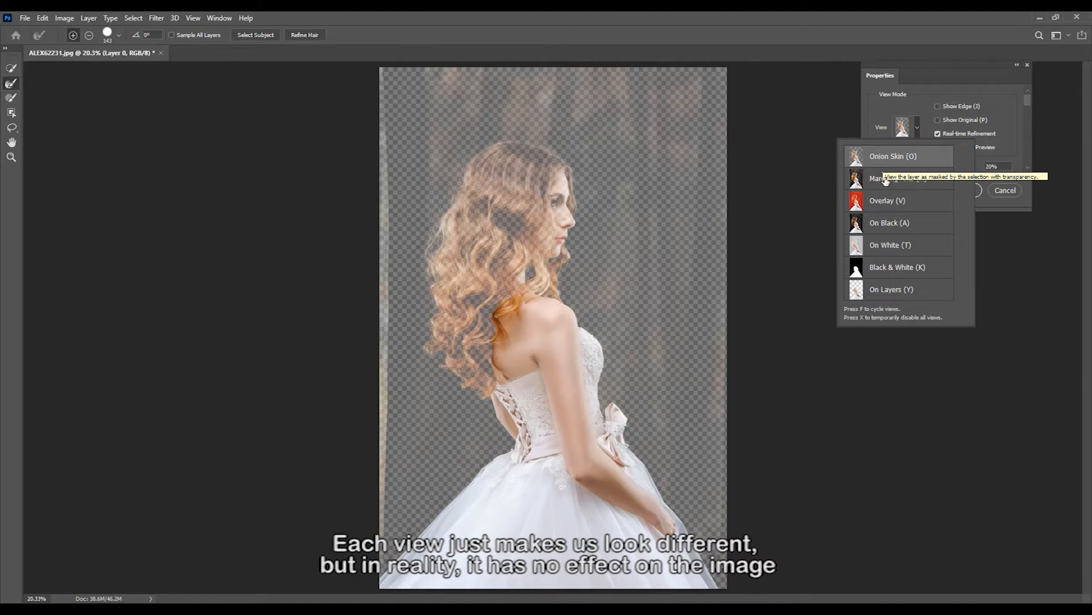
pyautogui.click(885, 178)
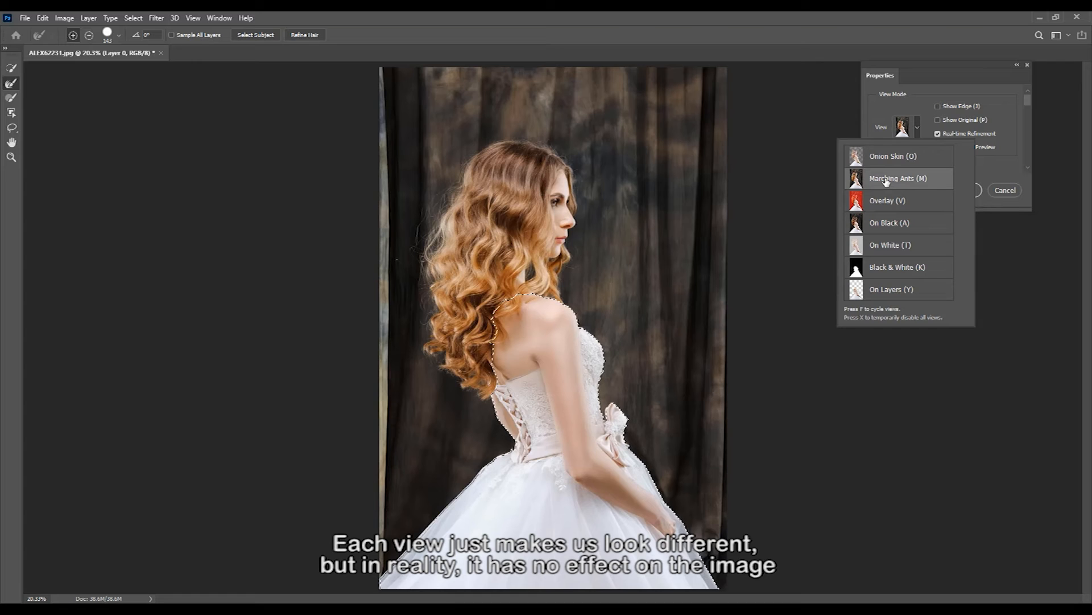
pyautogui.click(891, 202)
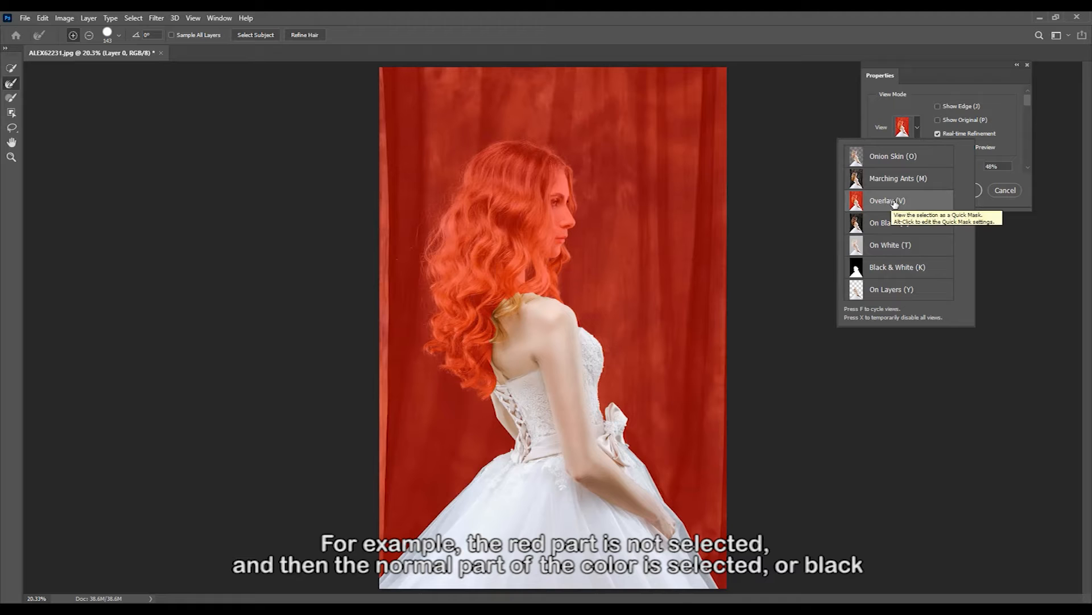
pyautogui.click(886, 225)
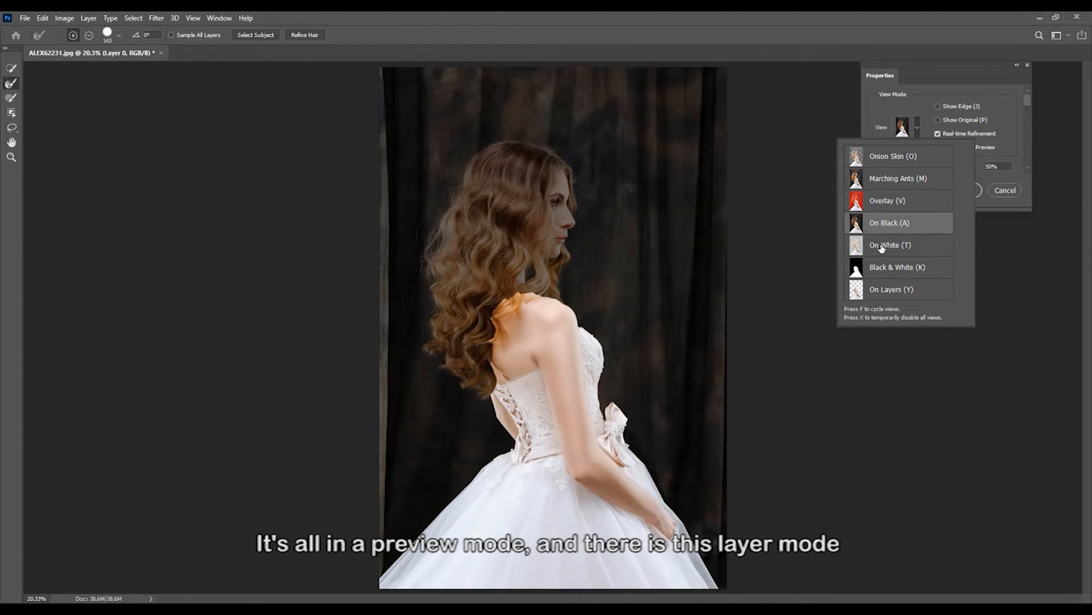
pyautogui.click(883, 248)
pyautogui.click(880, 269)
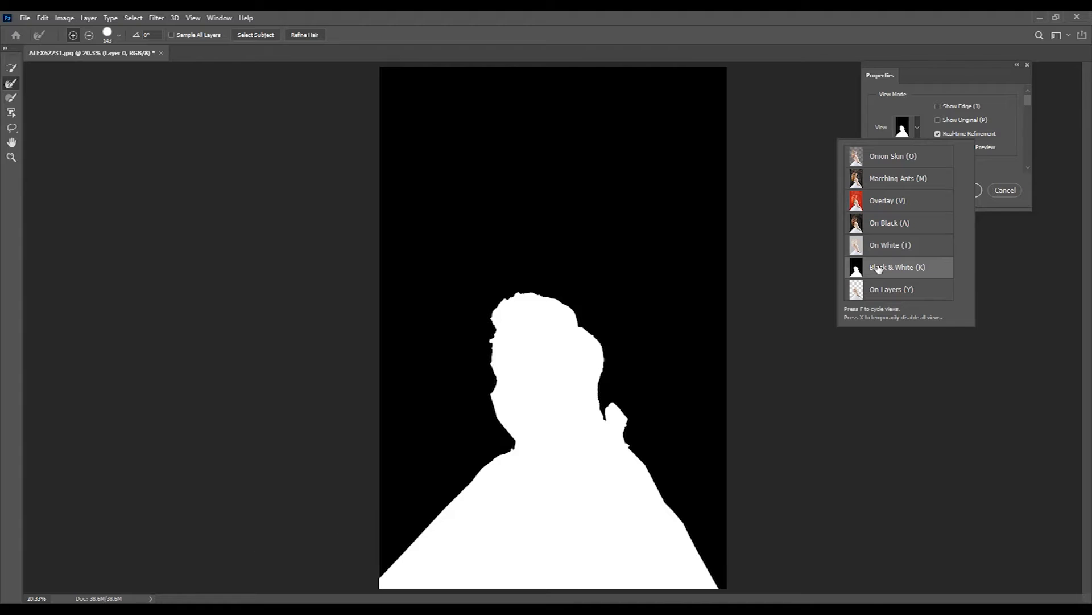
pyautogui.click(876, 287)
pyautogui.click(876, 270)
pyautogui.click(879, 247)
pyautogui.click(878, 224)
pyautogui.click(878, 199)
pyautogui.click(878, 199)
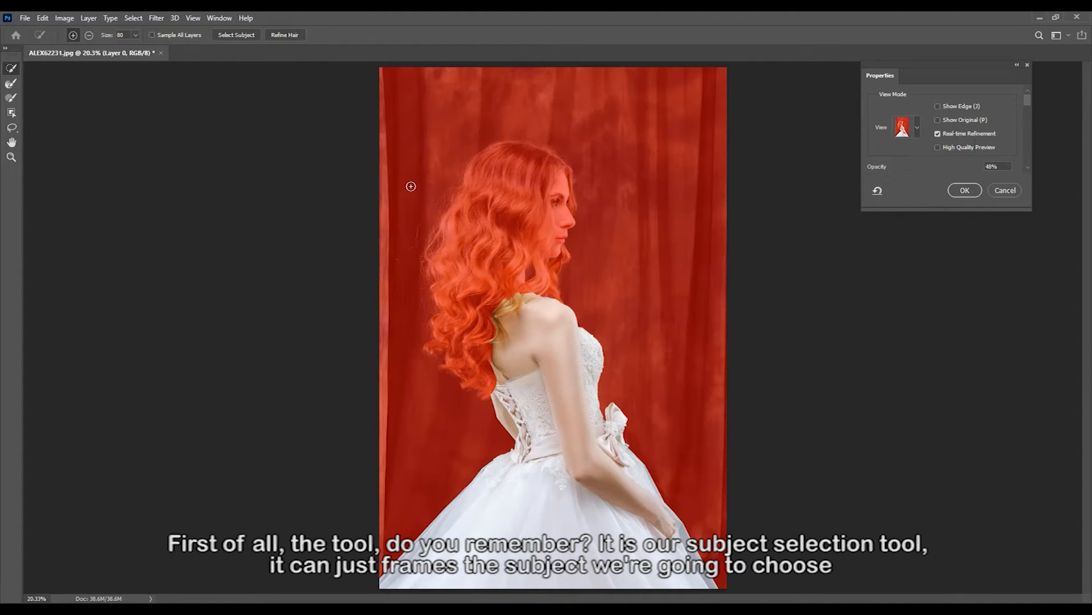
# - Add the head and hair to the selection by framing the woman's upper body with the Object Selection tool in Rectangle mode
pyautogui.click(12, 113)
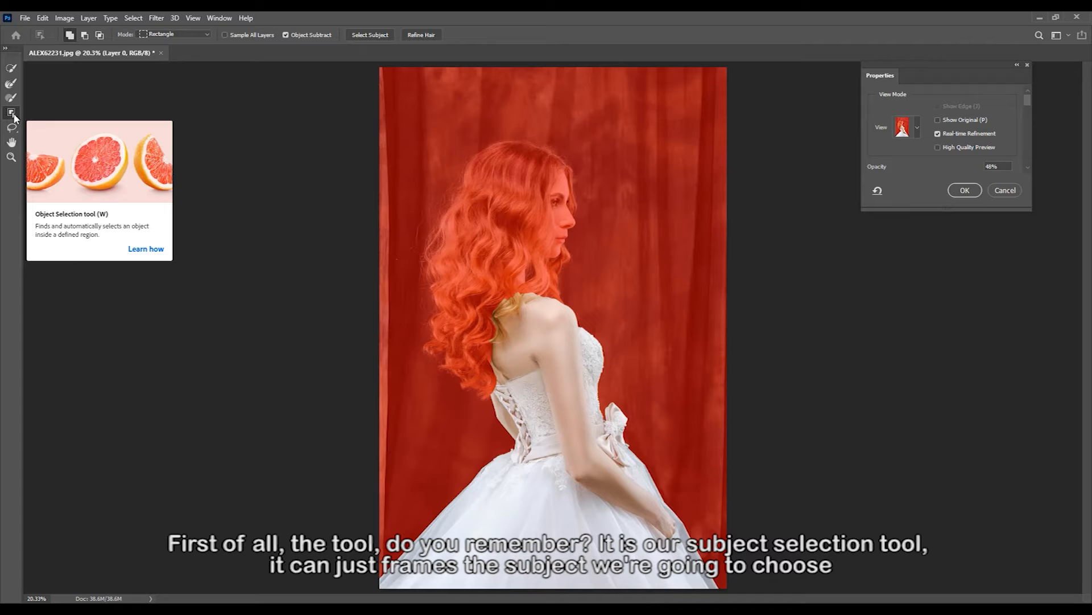
pyautogui.moveTo(411, 136); pyautogui.dragTo(658, 404)
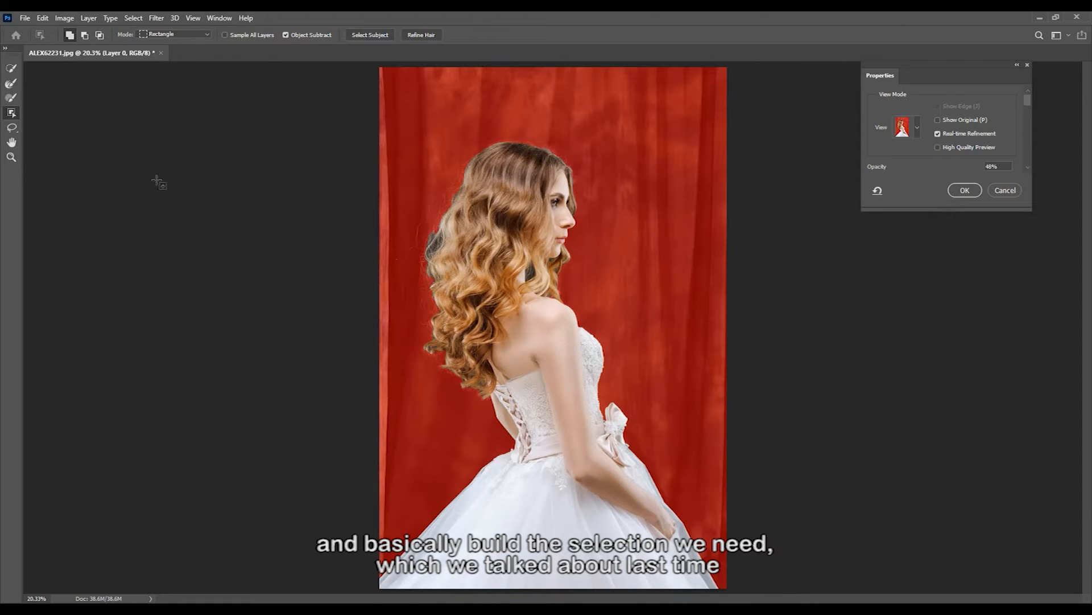
# - Try adding a small patch of backdrop behind the hair to the selection with the Lasso tool
pyautogui.click(15, 129)
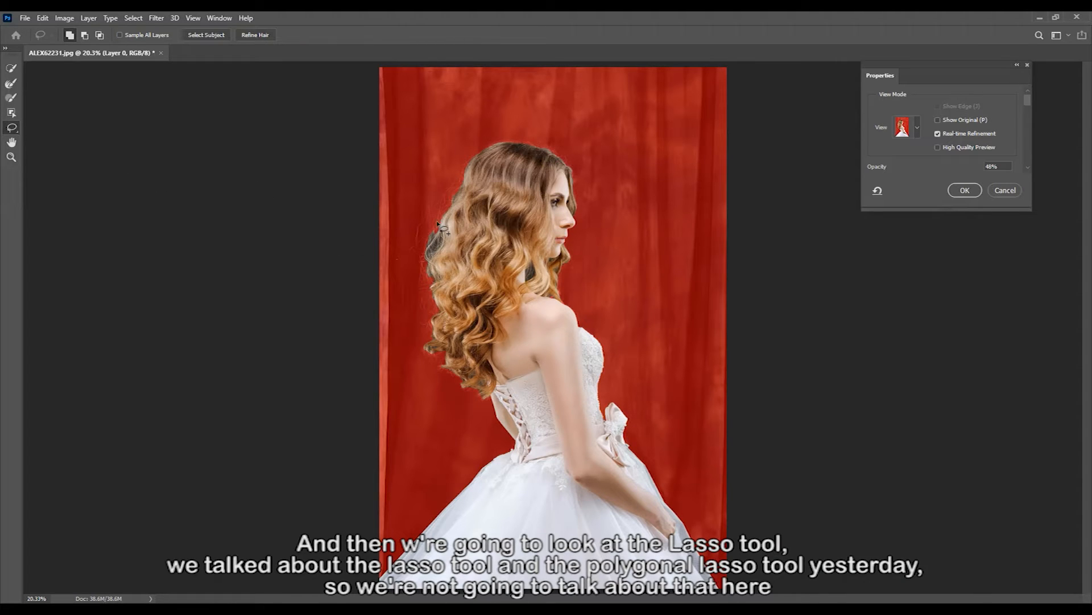
pyautogui.moveTo(424, 222)
pyautogui.mouseDown()
pyautogui.moveTo(429, 184)
pyautogui.moveTo(468, 185)
pyautogui.moveTo(471, 236)
pyautogui.moveTo(422, 221)
pyautogui.mouseUp()
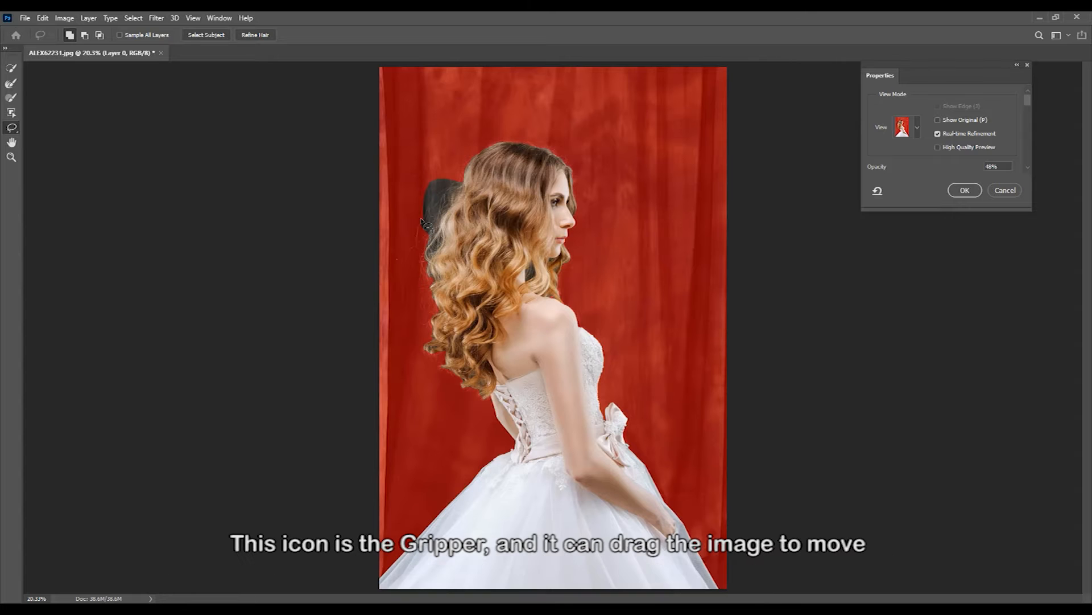
# - Inspect the masked portrait at different positions and magnifications with the Hand and Zoom tools
pyautogui.click(11, 142)
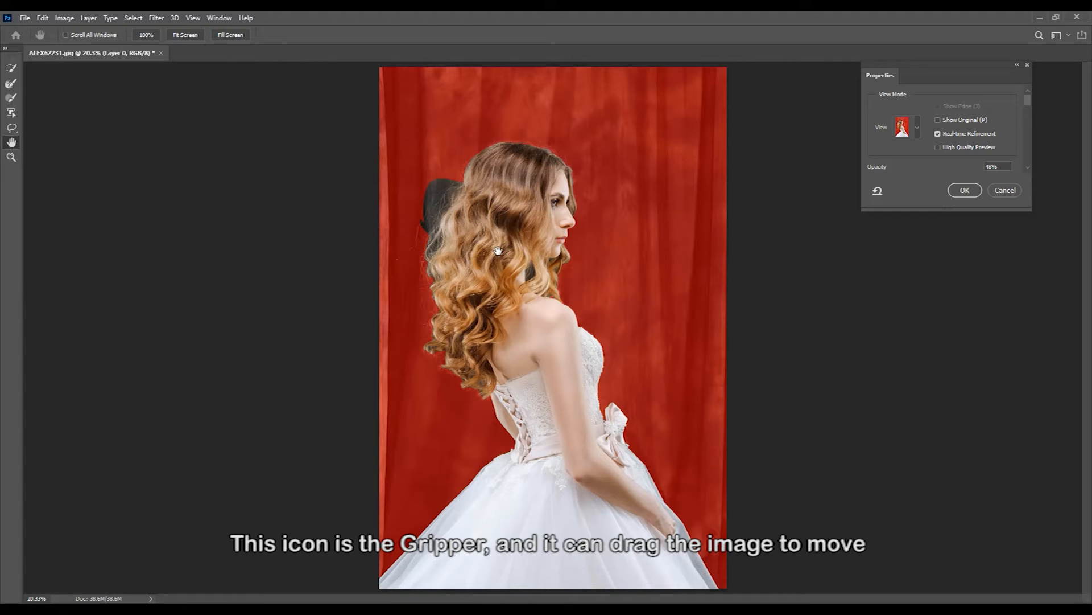
pyautogui.scroll(1, 589, 299)
pyautogui.moveTo(633, 310); pyautogui.dragTo(558, 265)
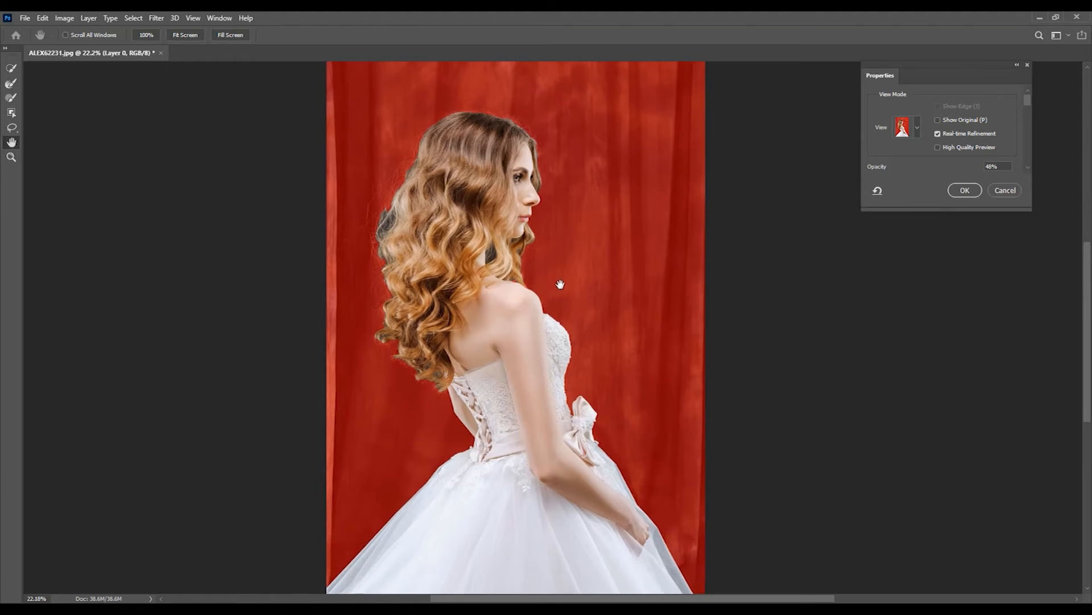
pyautogui.click(11, 158)
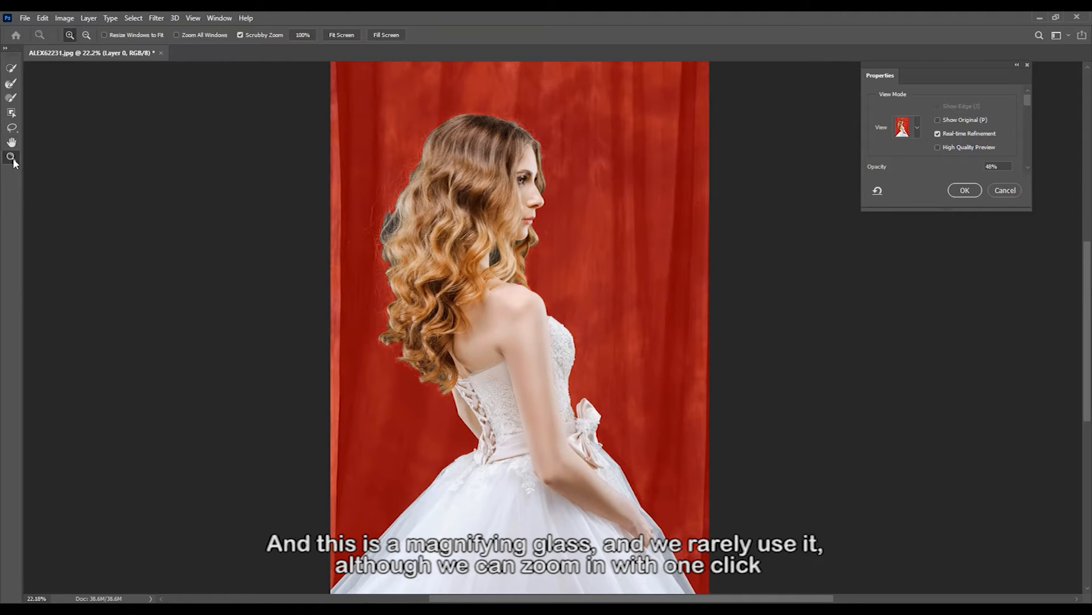
pyautogui.click(449, 165)
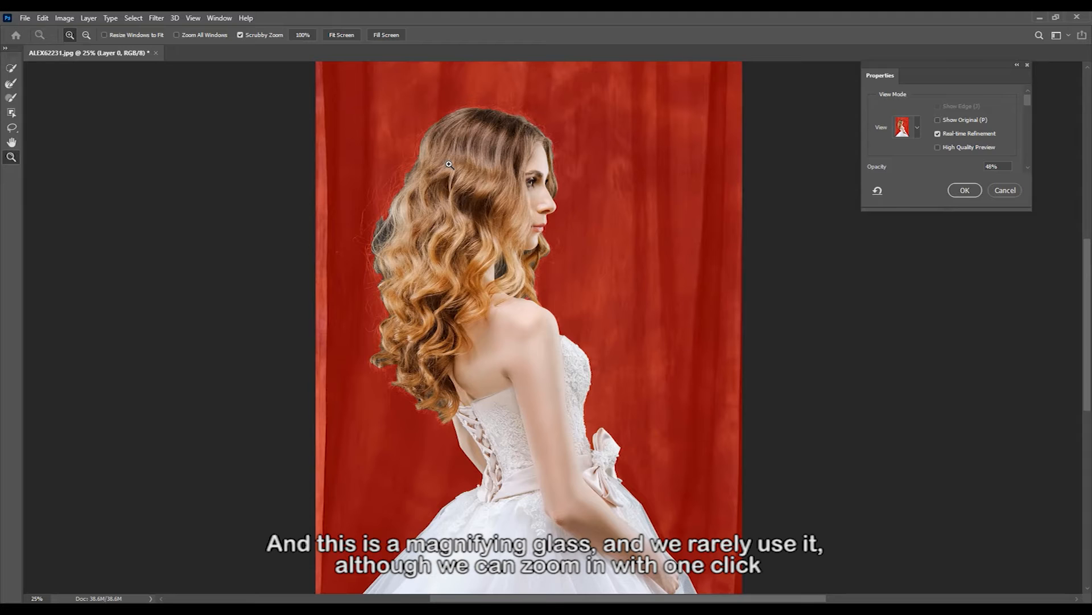
pyautogui.scroll(-5, 449, 164)
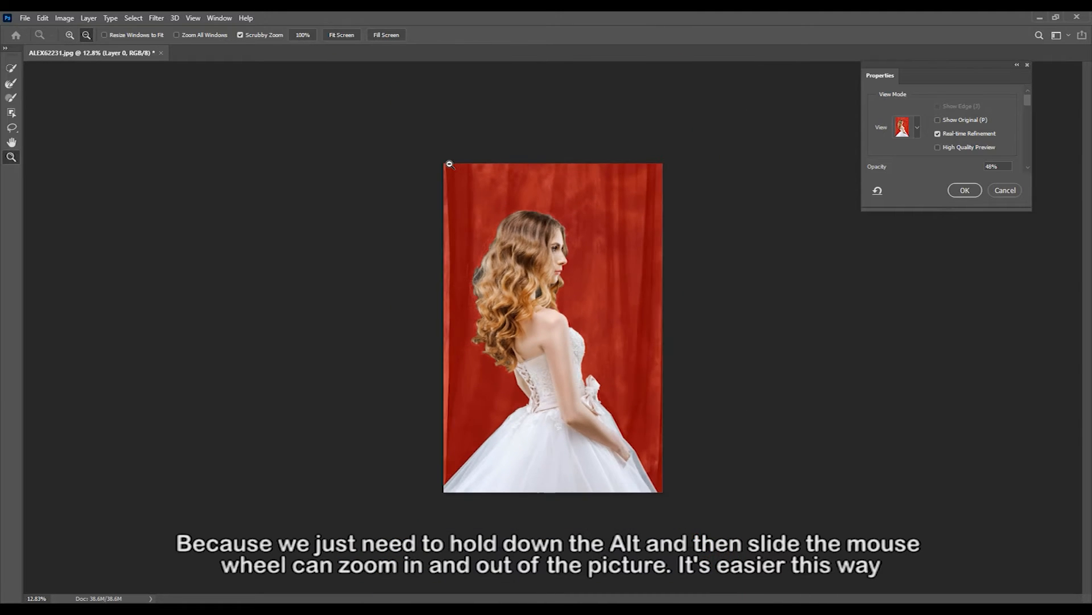
pyautogui.scroll(4, 450, 165)
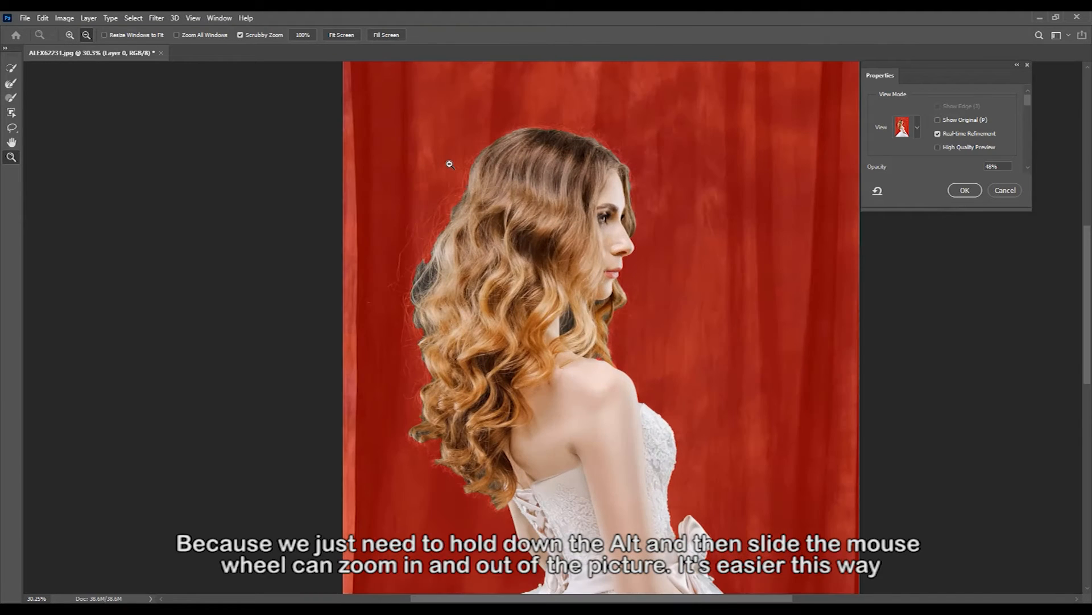
pyautogui.scroll(-1, 450, 166)
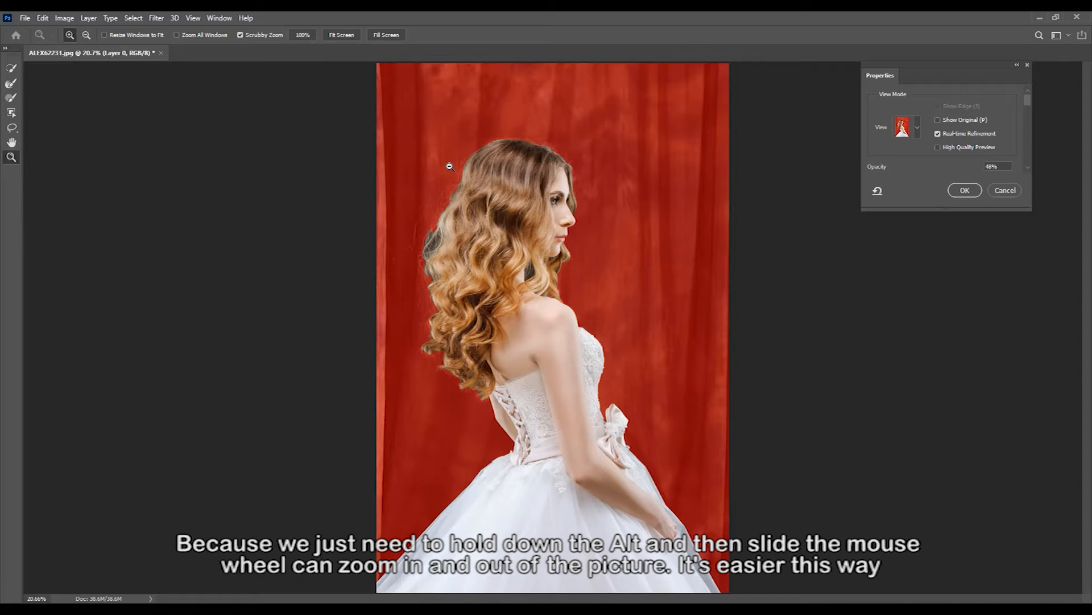
# - Extend the selection over the backdrop above and behind the head with the Quick Selection tool
pyautogui.click(13, 68)
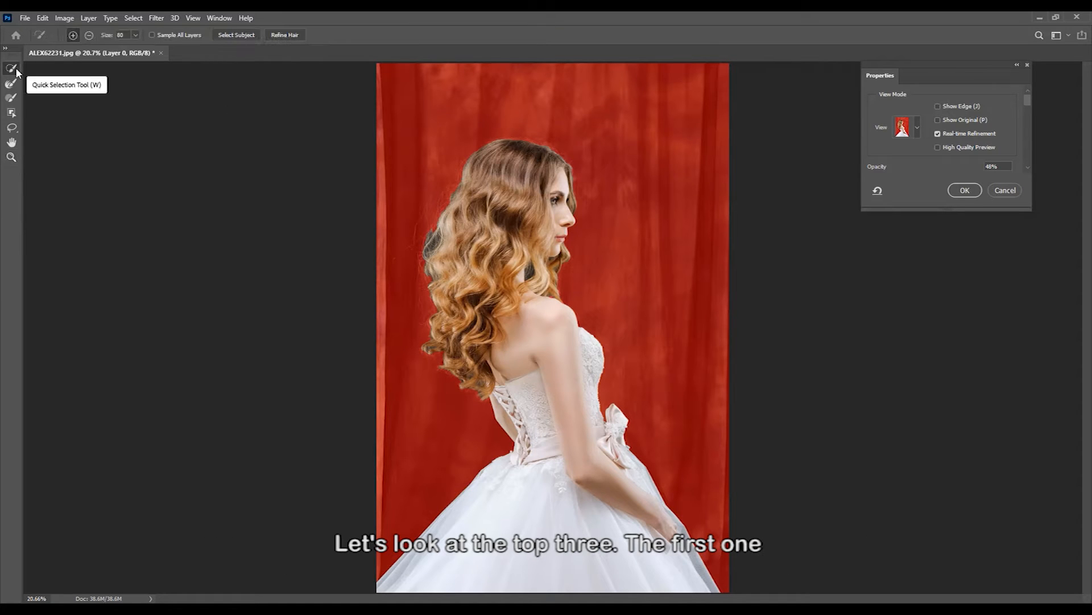
pyautogui.moveTo(420, 145)
pyautogui.mouseDown()
pyautogui.moveTo(516, 117)
pyautogui.moveTo(590, 148)
pyautogui.mouseUp()
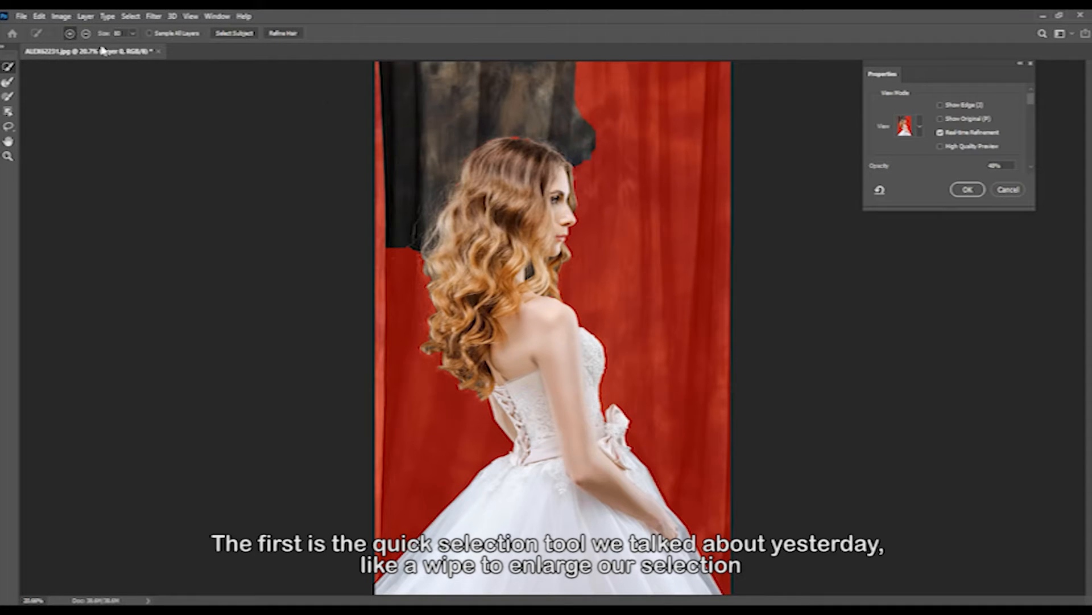
# - Subtract the backdrop around the head from the selection with the Quick Selection tool, keeping the hair and face selected
pyautogui.click(85, 33)
pyautogui.moveTo(556, 144)
pyautogui.mouseDown()
pyautogui.moveTo(590, 149)
pyautogui.moveTo(575, 130)
pyautogui.moveTo(447, 79)
pyautogui.moveTo(475, 115)
pyautogui.moveTo(565, 127)
pyautogui.moveTo(433, 248)
pyautogui.moveTo(477, 337)
pyautogui.moveTo(547, 313)
pyautogui.moveTo(486, 337)
pyautogui.mouseUp()
pyautogui.moveTo(473, 293)
pyautogui.mouseDown()
pyautogui.moveTo(502, 301)
pyautogui.moveTo(462, 329)
pyautogui.moveTo(527, 254)
pyautogui.moveTo(493, 333)
pyautogui.moveTo(490, 291)
pyautogui.moveTo(473, 345)
pyautogui.moveTo(469, 274)
pyautogui.moveTo(456, 313)
pyautogui.moveTo(439, 295)
pyautogui.moveTo(435, 260)
pyautogui.moveTo(483, 153)
pyautogui.moveTo(494, 160)
pyautogui.moveTo(478, 182)
pyautogui.moveTo(511, 147)
pyautogui.moveTo(491, 150)
pyautogui.moveTo(522, 145)
pyautogui.moveTo(496, 142)
pyautogui.moveTo(533, 147)
pyautogui.moveTo(531, 184)
pyautogui.moveTo(515, 160)
pyautogui.moveTo(476, 285)
pyautogui.moveTo(457, 239)
pyautogui.moveTo(444, 242)
pyautogui.moveTo(481, 218)
pyautogui.mouseUp()
pyautogui.moveTo(495, 246)
pyautogui.mouseDown()
pyautogui.moveTo(535, 199)
pyautogui.moveTo(545, 239)
pyautogui.mouseUp()
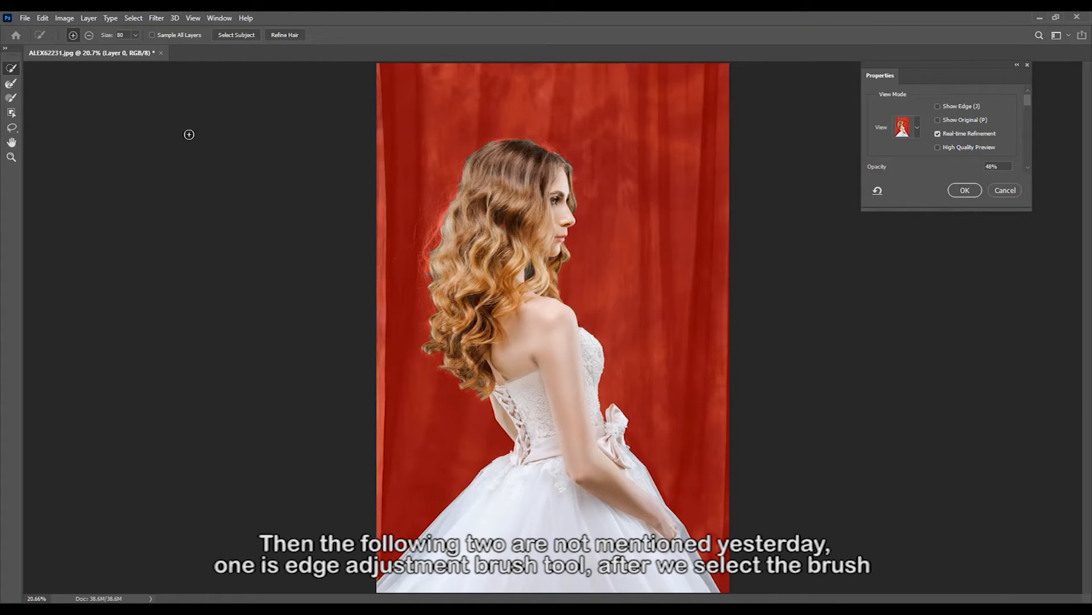
# - Refine the edge along the back of the curls with the Refine Edge Brush at 201 px
pyautogui.click(14, 87)
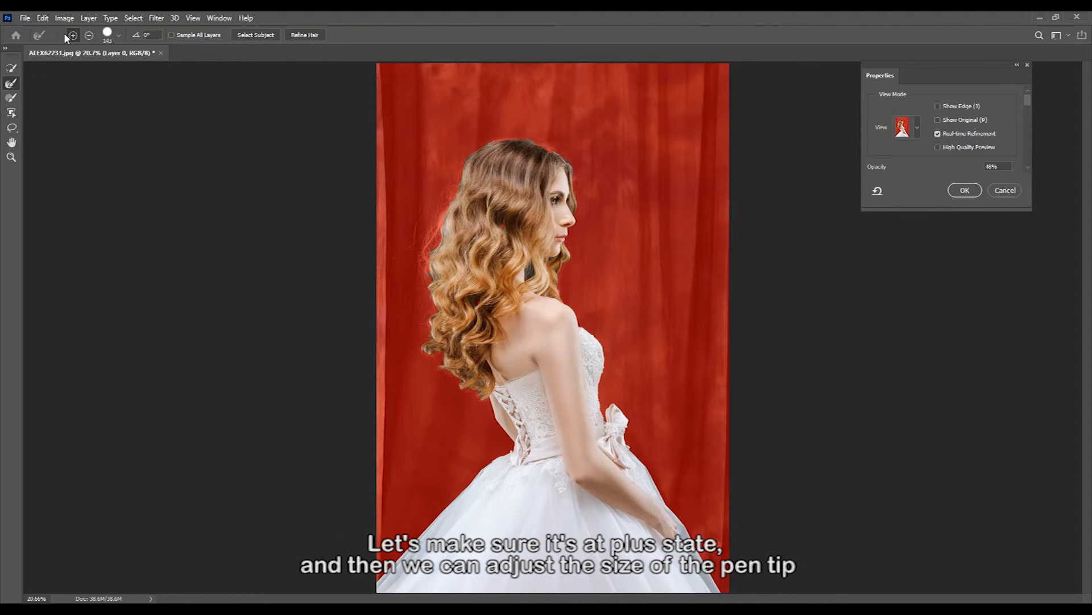
pyautogui.click(118, 35)
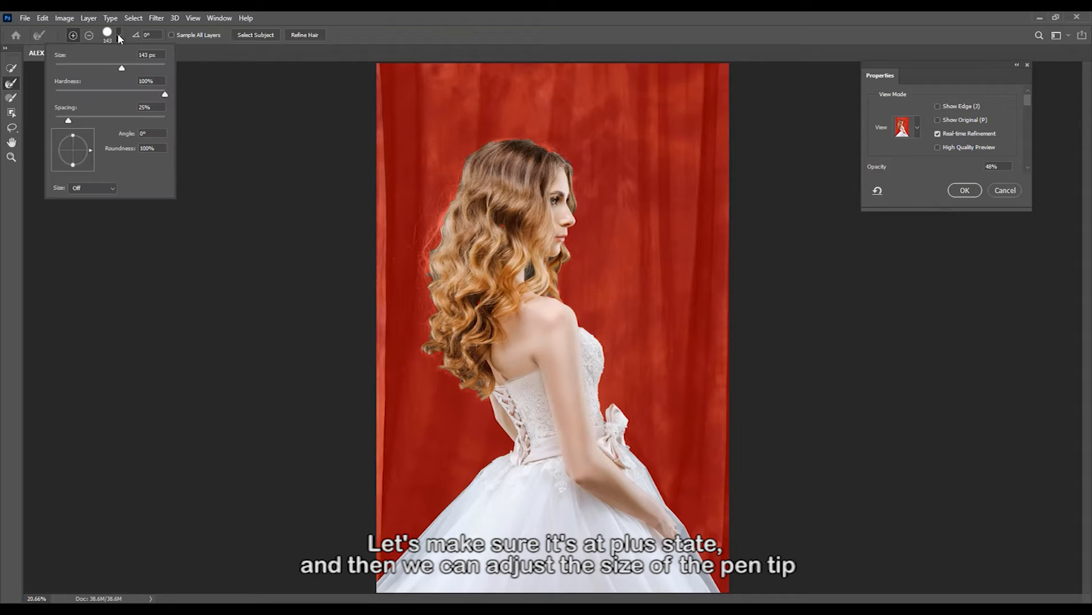
pyautogui.moveTo(128, 70); pyautogui.dragTo(137, 69)
pyautogui.click(193, 52)
pyautogui.press('alt')
pyautogui.scroll(5, 461, 170)
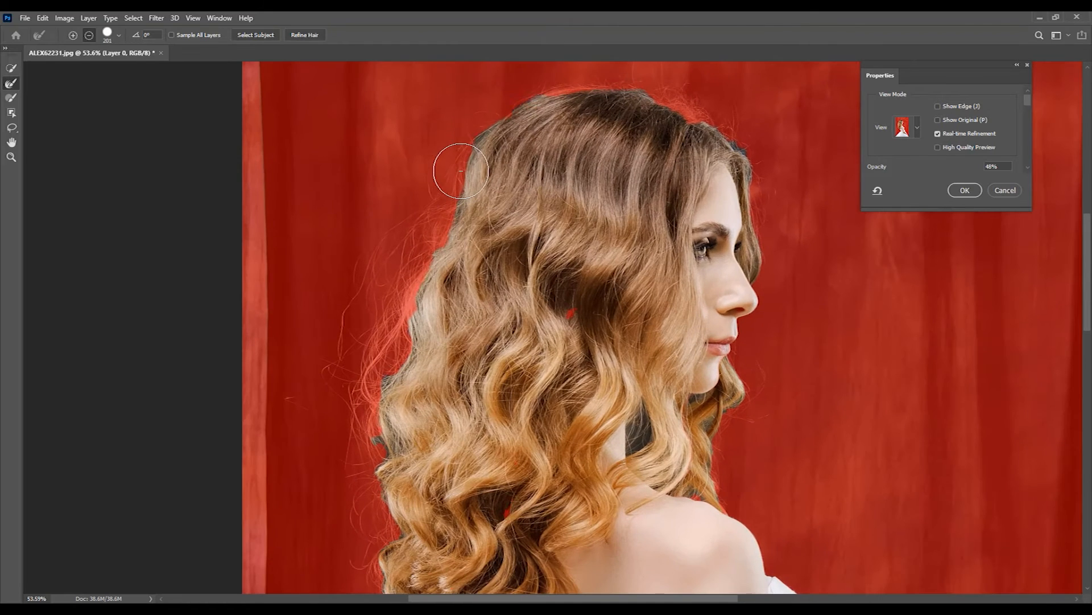
pyautogui.moveTo(397, 306)
pyautogui.mouseDown()
pyautogui.moveTo(371, 413)
pyautogui.moveTo(379, 382)
pyautogui.moveTo(352, 337)
pyautogui.moveTo(338, 396)
pyautogui.moveTo(370, 486)
pyautogui.moveTo(382, 432)
pyautogui.moveTo(384, 529)
pyautogui.moveTo(340, 318)
pyautogui.moveTo(353, 343)
pyautogui.moveTo(346, 416)
pyautogui.moveTo(378, 423)
pyautogui.moveTo(381, 478)
pyautogui.moveTo(460, 497)
pyautogui.mouseUp()
pyautogui.press('space')
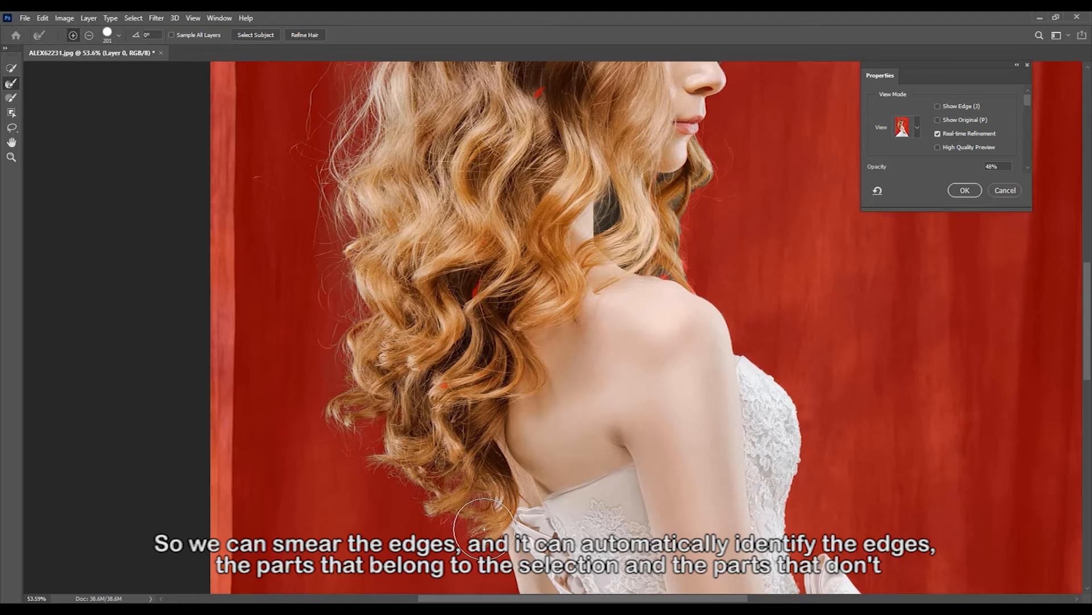
# - Refine the edges of the strands below the chin, the front hair and the top of the head with the Refine Edge Brush
pyautogui.press('space')
pyautogui.moveTo(670, 292)
pyautogui.mouseDown()
pyautogui.moveTo(553, 420)
pyautogui.moveTo(576, 304)
pyautogui.mouseUp()
pyautogui.moveTo(504, 345); pyautogui.dragTo(493, 328)
pyautogui.press('space')
pyautogui.moveTo(654, 261); pyautogui.dragTo(621, 417)
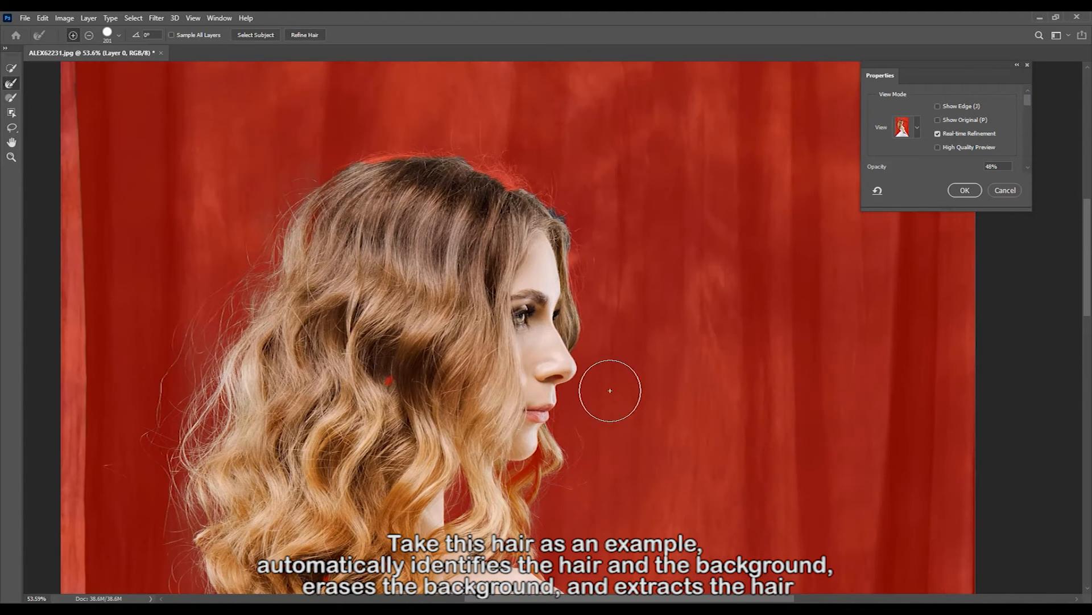
pyautogui.moveTo(557, 142)
pyautogui.mouseDown()
pyautogui.moveTo(527, 176)
pyautogui.moveTo(488, 156)
pyautogui.moveTo(346, 150)
pyautogui.moveTo(319, 166)
pyautogui.moveTo(323, 188)
pyautogui.mouseUp()
# - Try refining the small masked gaps inside the curls with the Refine Edge Brush
pyautogui.click(387, 377)
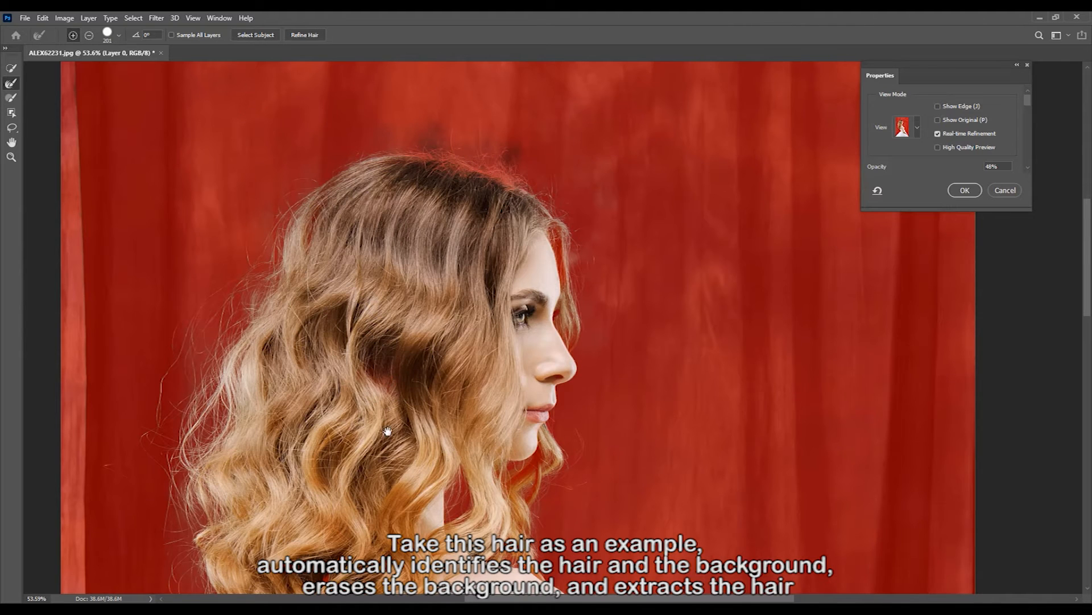
pyautogui.moveTo(387, 430); pyautogui.dragTo(405, 205)
pyautogui.click(344, 342)
pyautogui.moveTo(341, 382)
pyautogui.mouseDown()
pyautogui.moveTo(319, 435)
pyautogui.moveTo(336, 403)
pyautogui.moveTo(352, 512)
pyautogui.moveTo(322, 480)
pyautogui.moveTo(289, 476)
pyautogui.mouseUp()
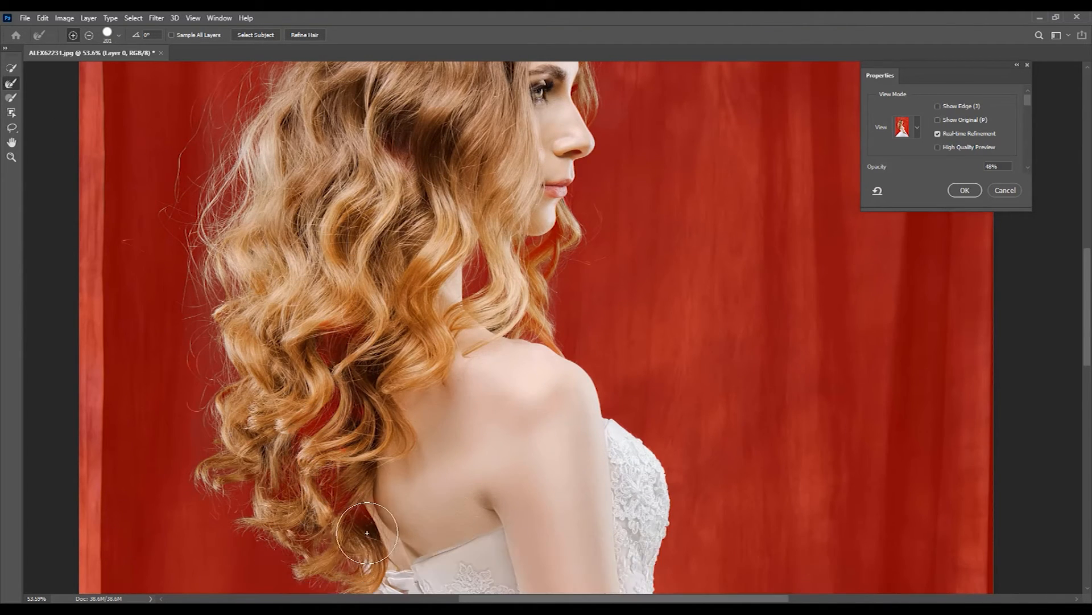
pyautogui.scroll(1, 367, 530)
pyautogui.moveTo(366, 530); pyautogui.dragTo(395, 612)
pyautogui.moveTo(415, 97)
pyautogui.mouseDown()
pyautogui.moveTo(370, 277)
pyautogui.moveTo(313, 237)
pyautogui.moveTo(382, 118)
pyautogui.mouseUp()
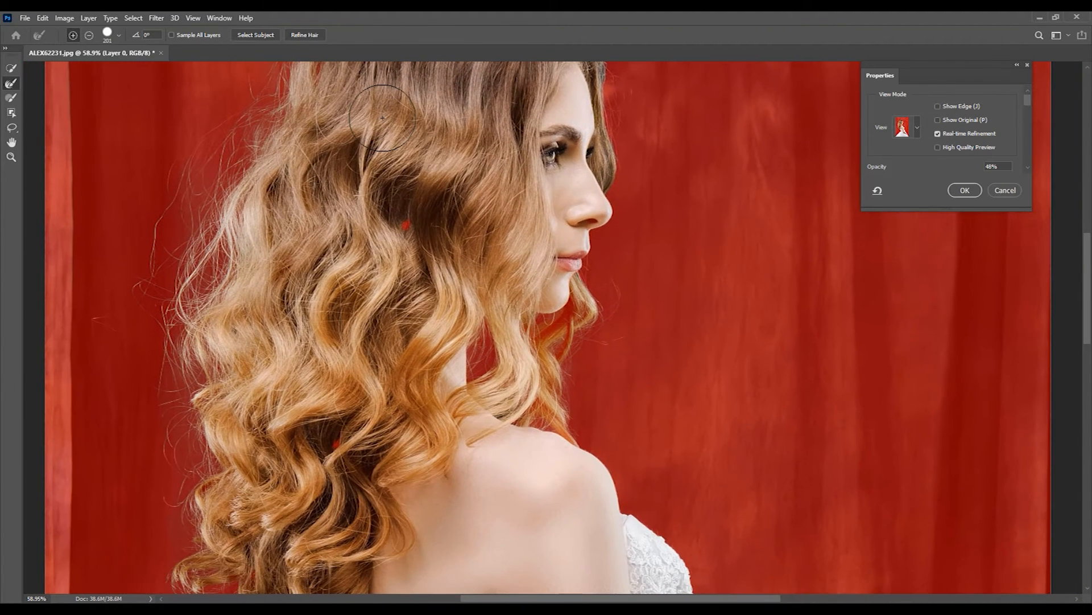
# - Try cancelling the edge refinement along the upper back of the hair with the Refine Edge Brush in subtract mode
pyautogui.click(88, 36)
pyautogui.moveTo(236, 168)
pyautogui.mouseDown()
pyautogui.moveTo(239, 214)
pyautogui.moveTo(208, 307)
pyautogui.mouseUp()
pyautogui.moveTo(235, 246); pyautogui.dragTo(276, 131)
pyautogui.moveTo(231, 209); pyautogui.dragTo(214, 264)
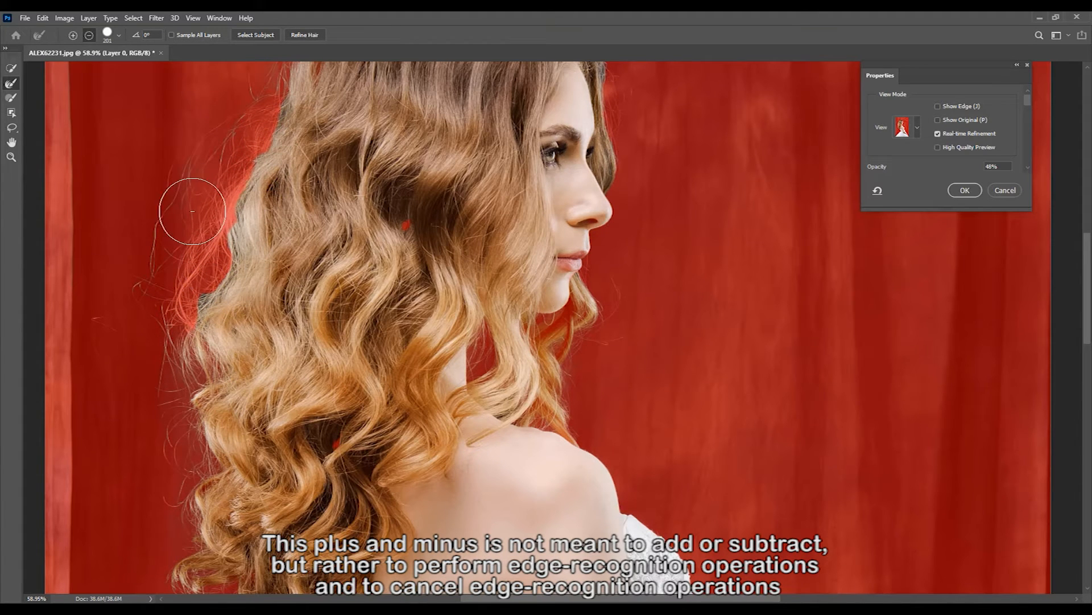
# - Reapply edge refinement along the upper back of the hair with the Refine Edge Brush in add mode
pyautogui.click(73, 36)
pyautogui.moveTo(187, 336)
pyautogui.mouseDown()
pyautogui.moveTo(202, 276)
pyautogui.moveTo(238, 184)
pyautogui.mouseUp()
pyautogui.moveTo(282, 115)
pyautogui.mouseDown()
pyautogui.moveTo(238, 180)
pyautogui.moveTo(201, 291)
pyautogui.moveTo(194, 361)
pyautogui.moveTo(248, 169)
pyautogui.moveTo(288, 102)
pyautogui.mouseUp()
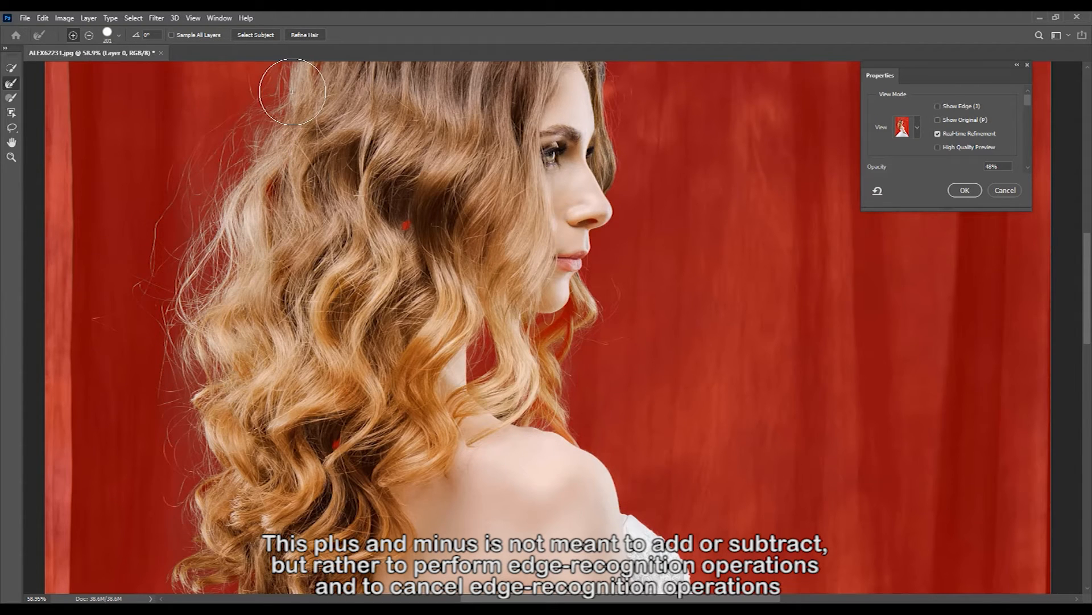
# - Add the small masked spots inside the curls to the selection with the Brush tool at 70 px
pyautogui.click(10, 99)
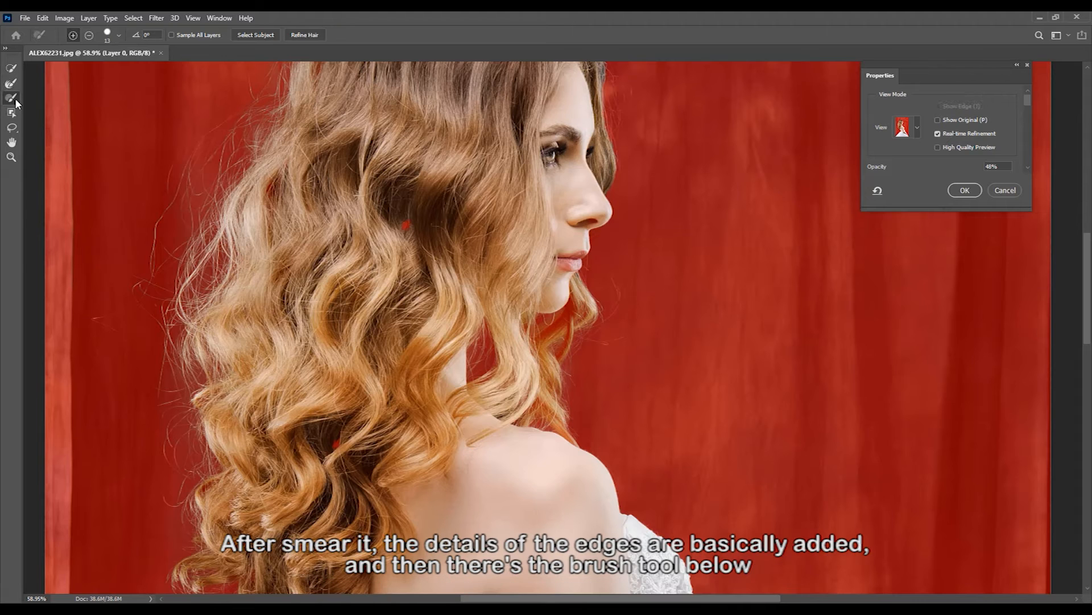
pyautogui.click(118, 35)
pyautogui.moveTo(93, 65); pyautogui.dragTo(95, 68)
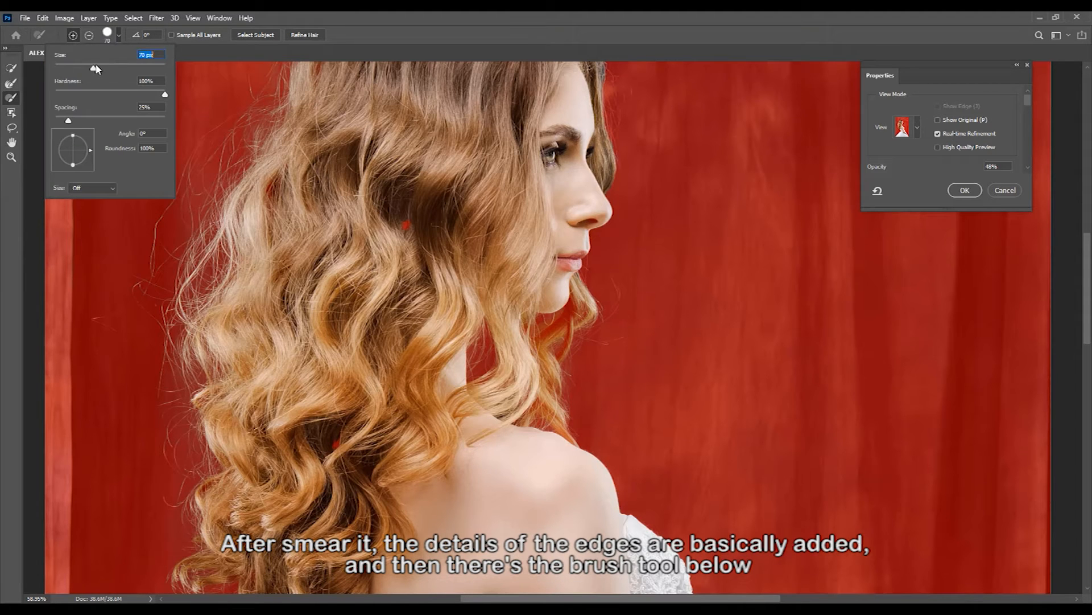
pyautogui.click(186, 85)
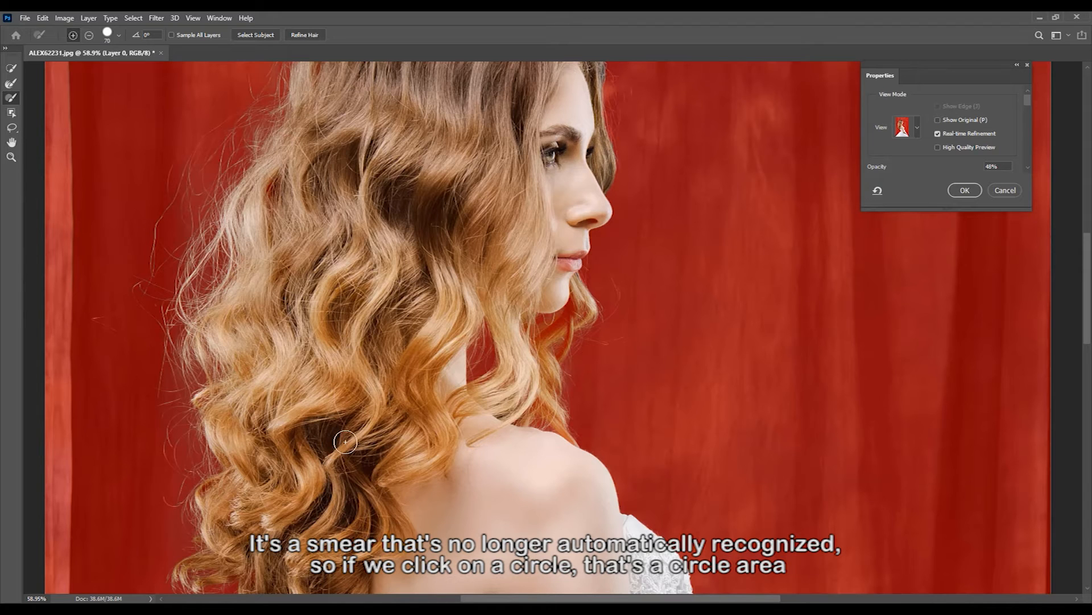
# - Paint the strands below the chin and the gap between neck and front curls into the selection with the Brush tool
pyautogui.moveTo(551, 332)
pyautogui.mouseDown()
pyautogui.moveTo(567, 283)
pyautogui.moveTo(529, 339)
pyautogui.mouseUp()
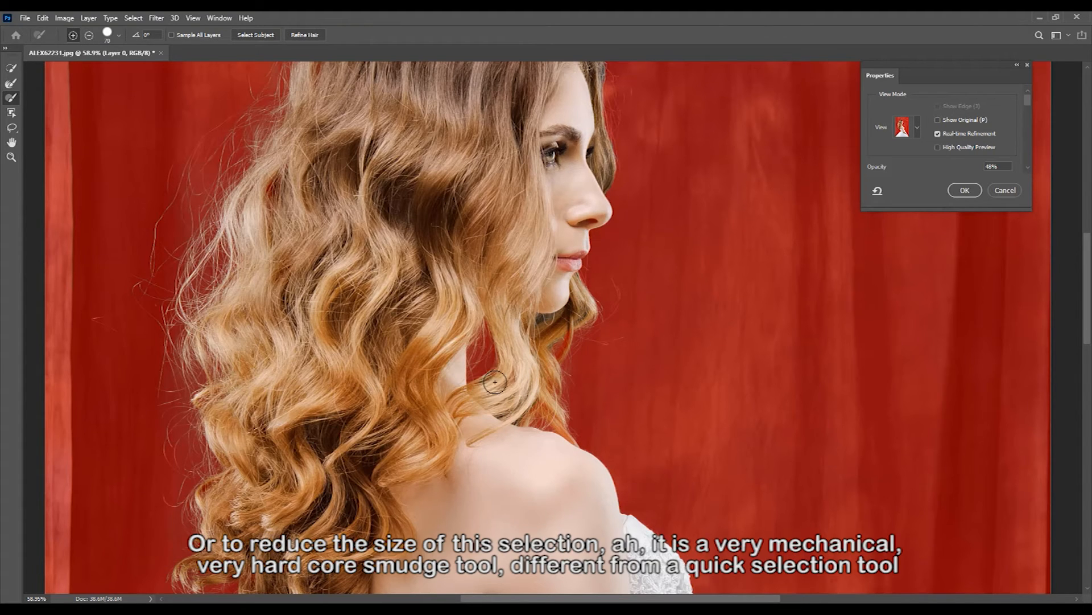
pyautogui.scroll(-3, 508, 367)
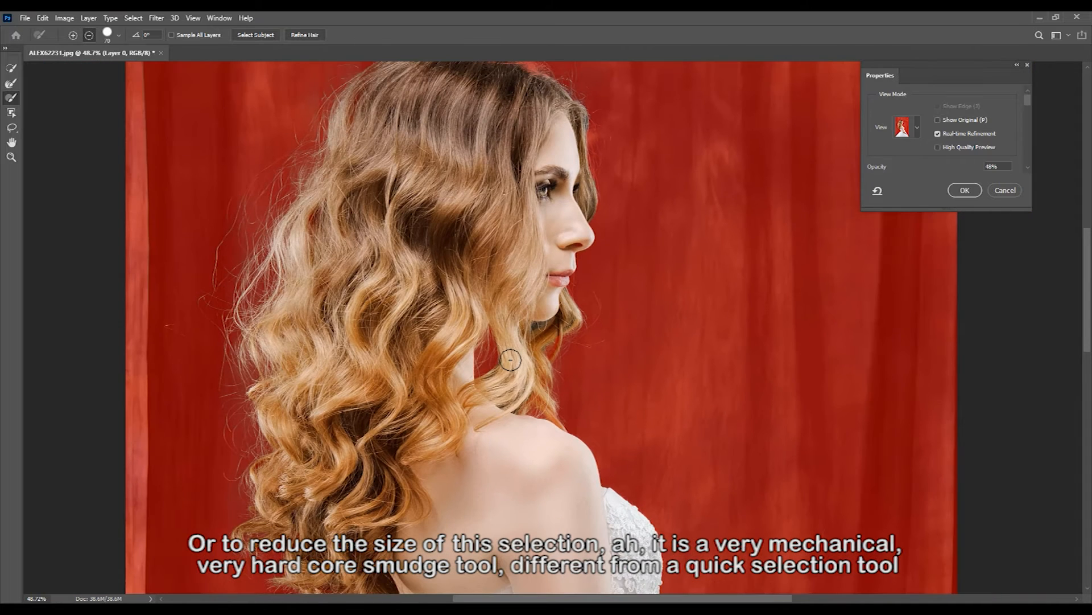
pyautogui.moveTo(476, 392); pyautogui.dragTo(498, 317)
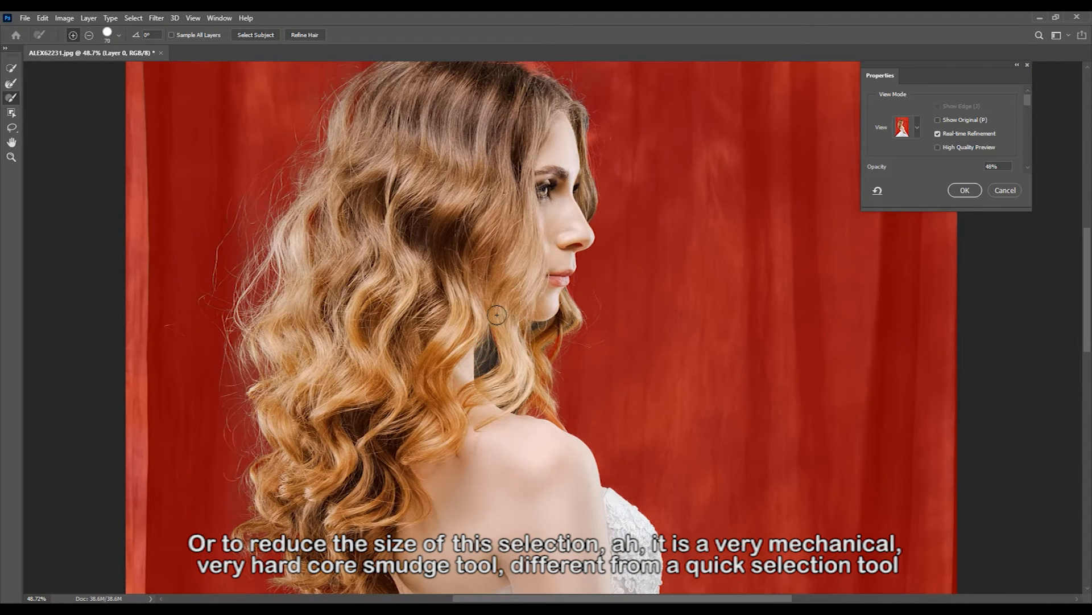
pyautogui.moveTo(408, 418)
pyautogui.mouseDown()
pyautogui.moveTo(410, 300)
pyautogui.moveTo(412, 376)
pyautogui.moveTo(396, 443)
pyautogui.mouseUp()
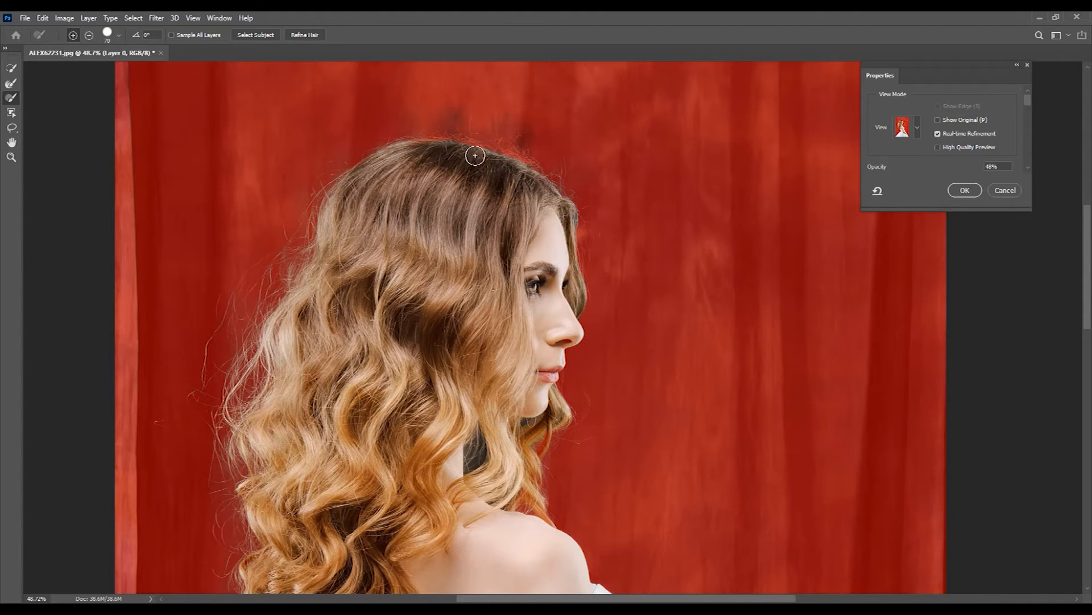
pyautogui.click(277, 134)
pyautogui.scroll(-5, 416, 241)
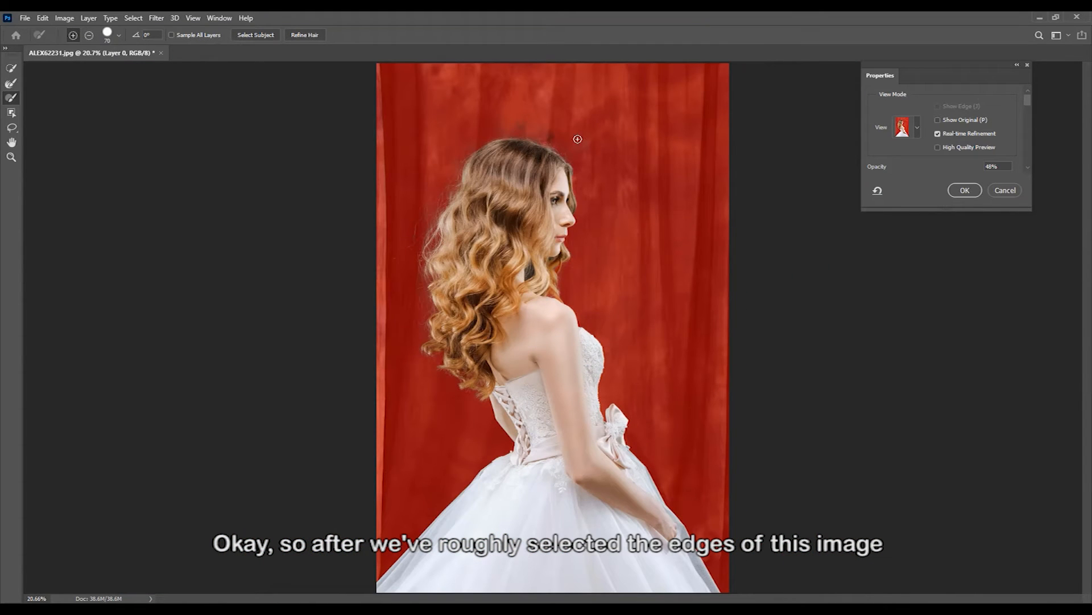
# - Move the Properties panel beside the portrait and extend it to reveal all the refinement settings
pyautogui.moveTo(927, 80); pyautogui.dragTo(999, 79)
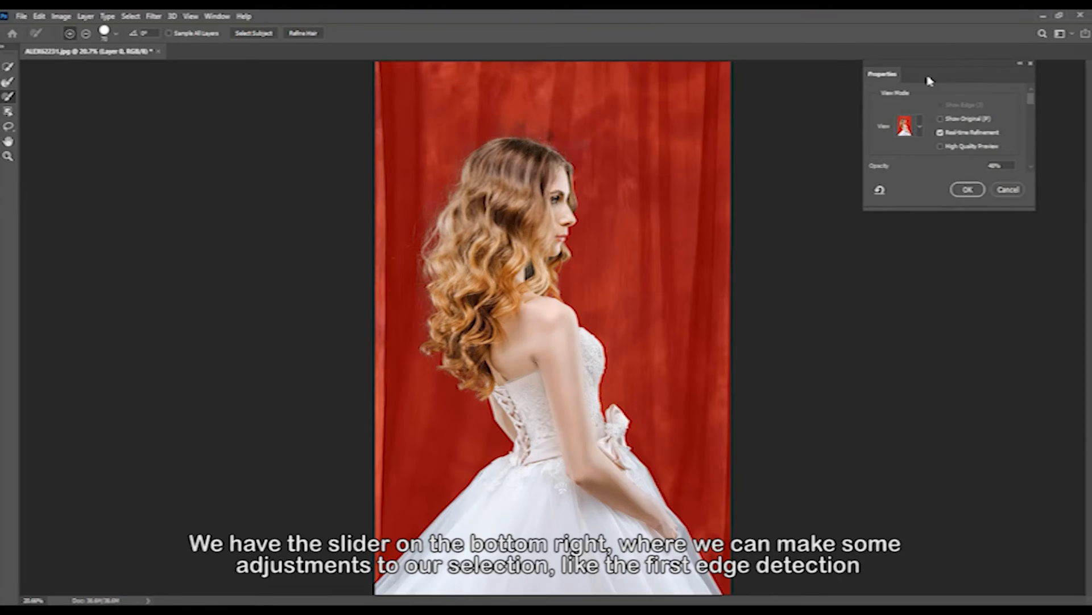
pyautogui.moveTo(1018, 210); pyautogui.dragTo(1019, 603)
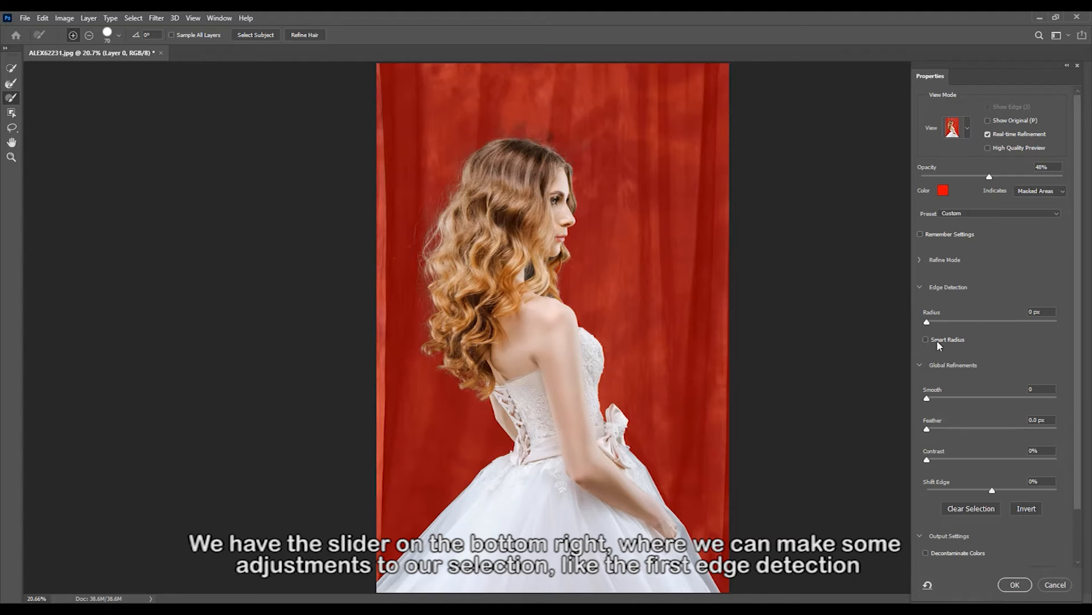
# - Try an Edge Detection radius of 250 px on the hair edges, returning it to 0 px
pyautogui.scroll(5, 510, 320)
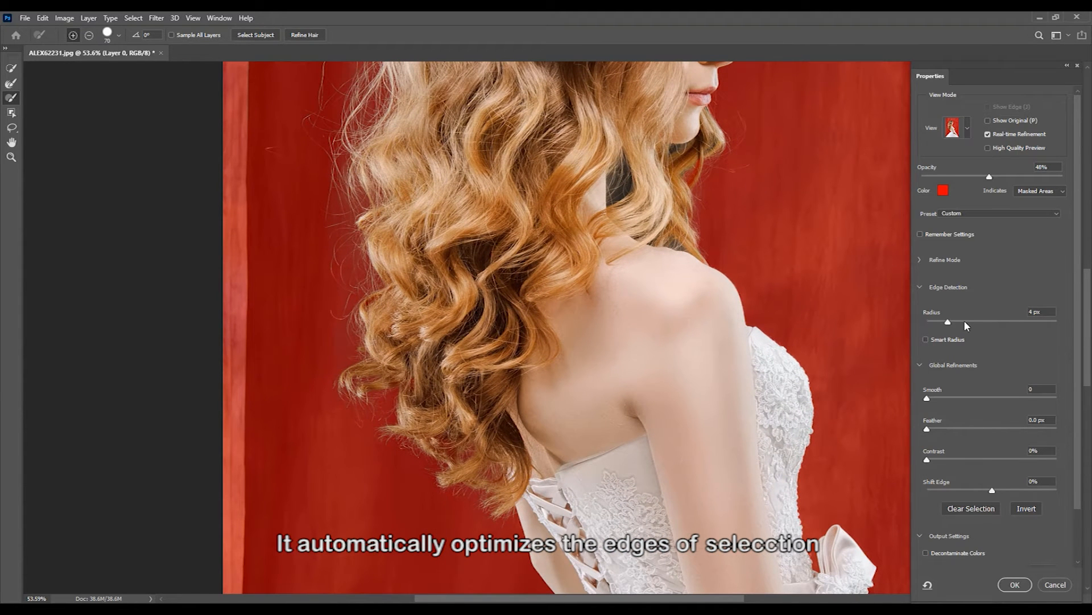
pyautogui.moveTo(1006, 319); pyautogui.dragTo(1058, 323)
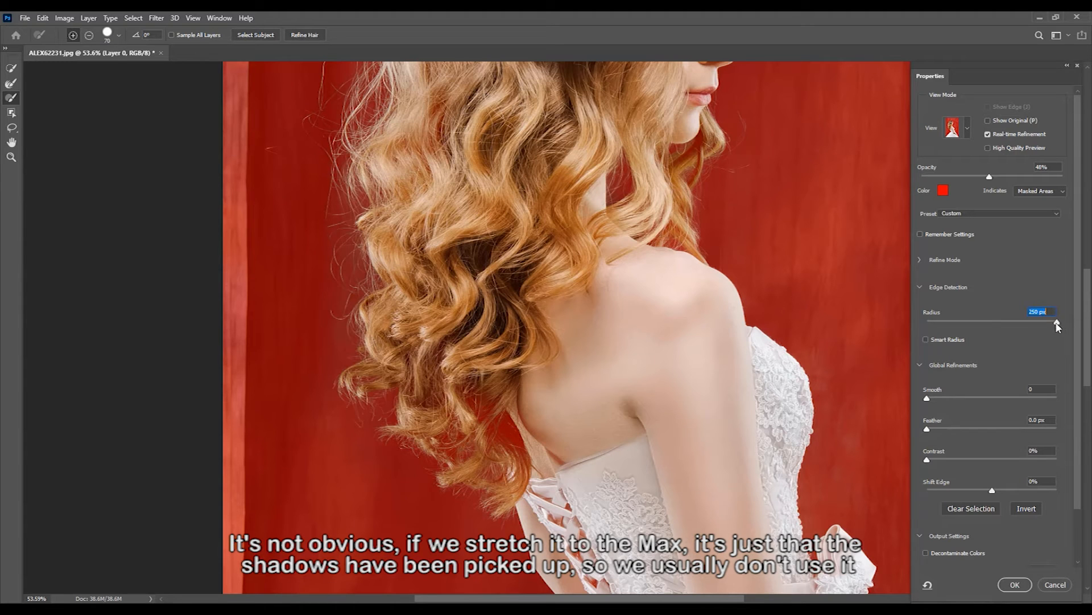
pyautogui.moveTo(1057, 323); pyautogui.dragTo(913, 330)
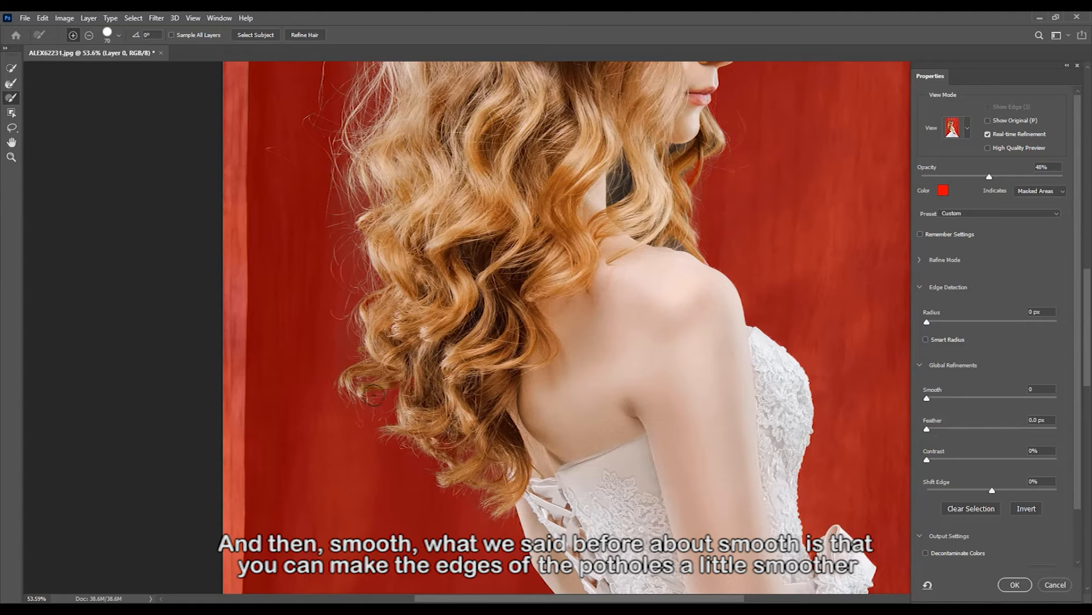
# - Preview the selection as Marching Ants and try a Smooth value of 46, returning it to 0
pyautogui.click(968, 129)
pyautogui.click(948, 179)
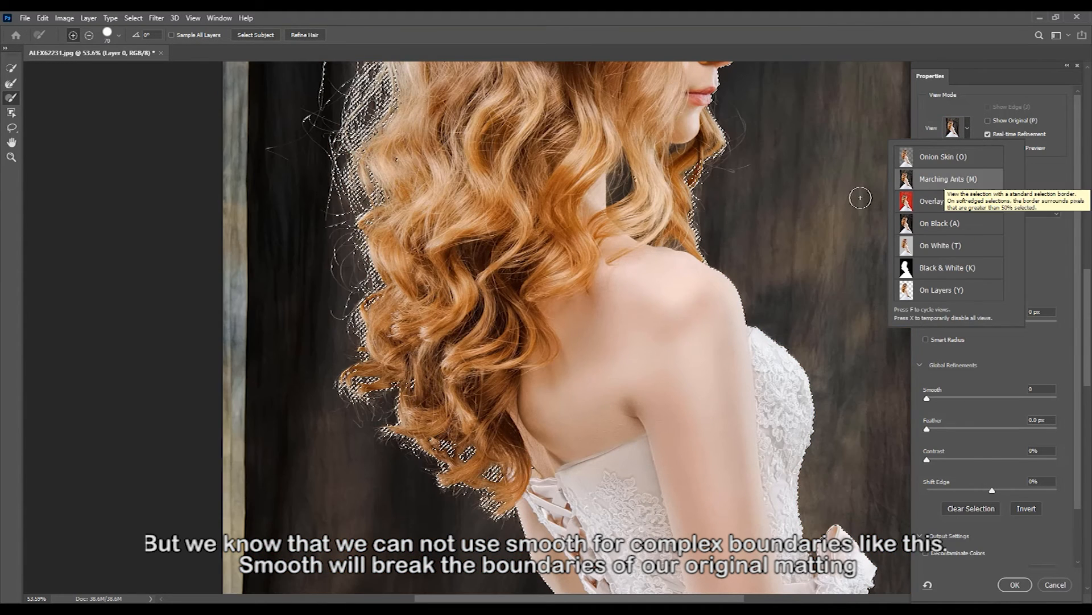
pyautogui.moveTo(927, 398); pyautogui.dragTo(987, 397)
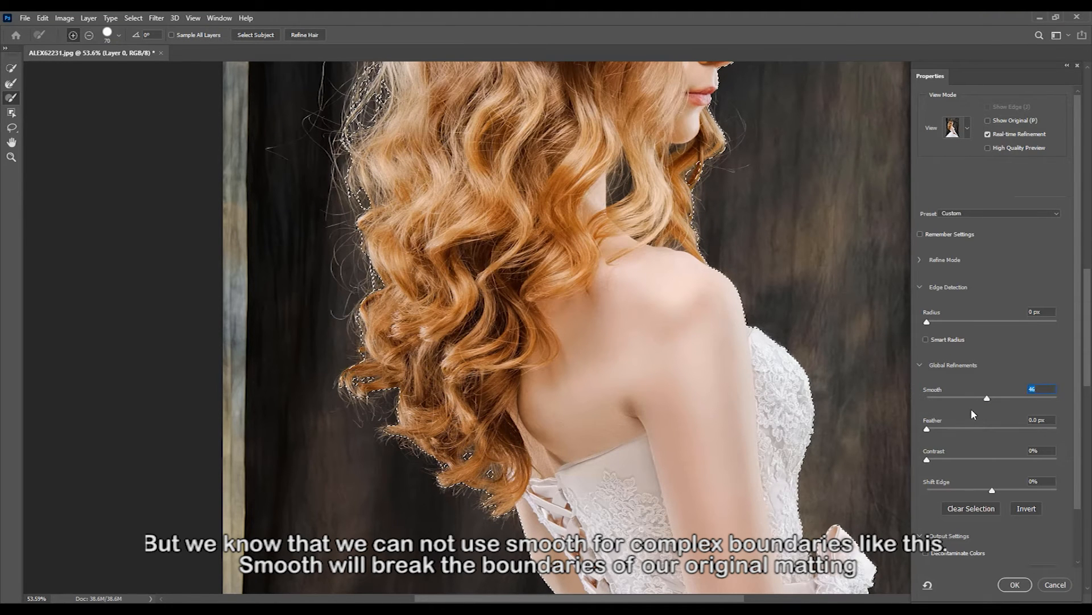
pyautogui.moveTo(987, 398); pyautogui.dragTo(914, 400)
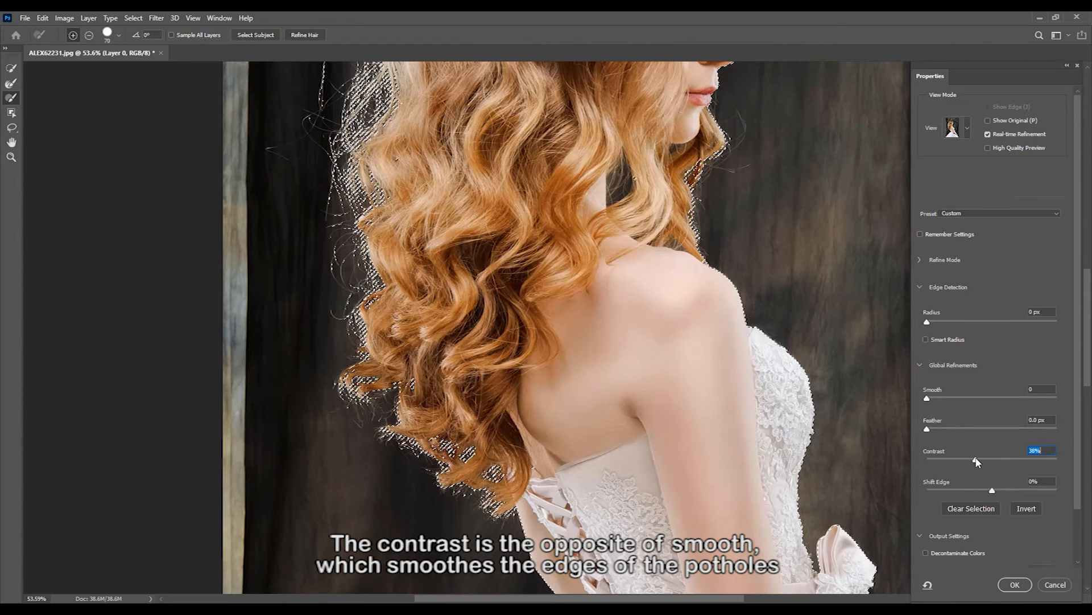
# - Compare the selection edge at several Contrast values up to 100%, settling on 17%
pyautogui.moveTo(977, 462); pyautogui.dragTo(1008, 462)
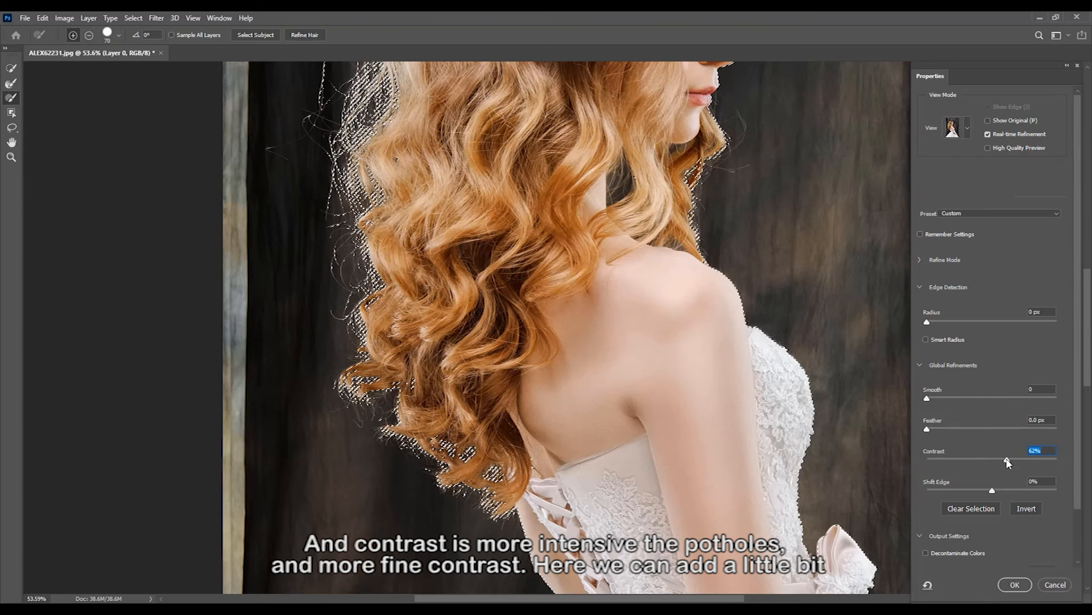
pyautogui.moveTo(1057, 461); pyautogui.dragTo(1058, 461)
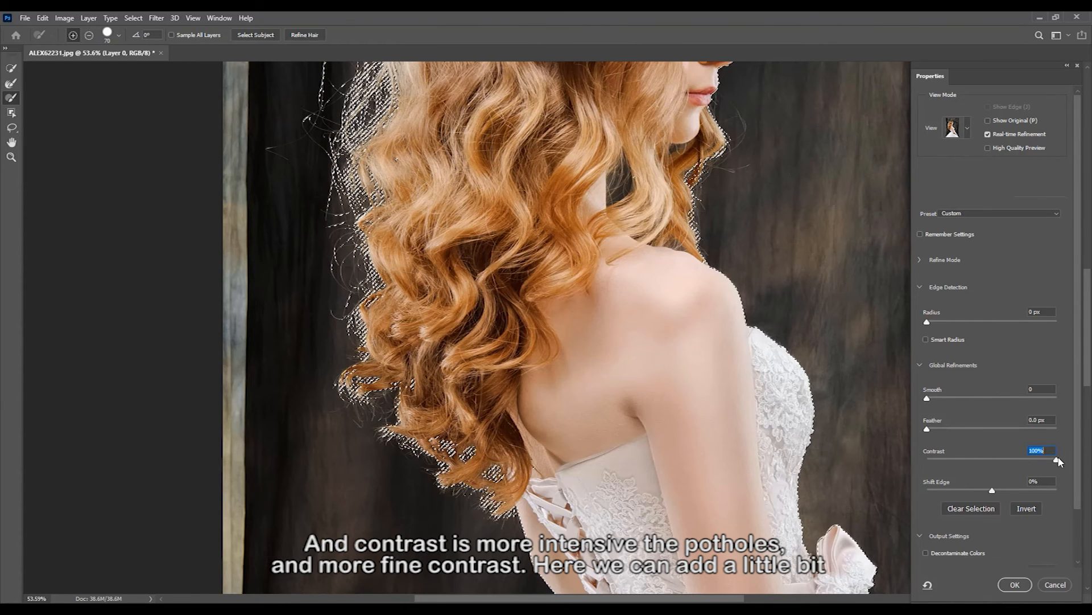
pyautogui.moveTo(1059, 458); pyautogui.dragTo(997, 462)
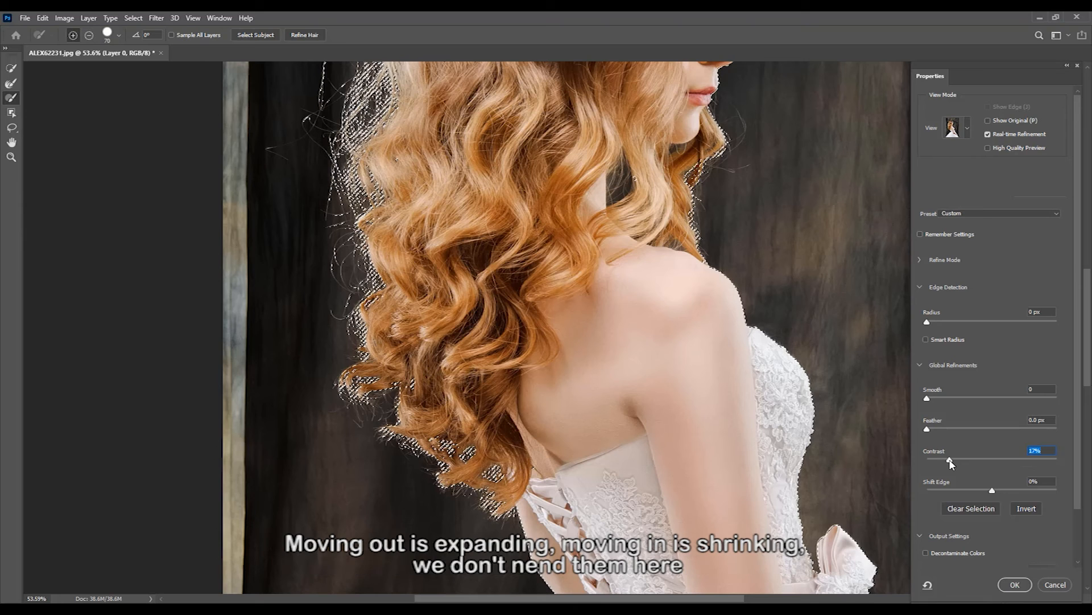
pyautogui.scroll(-3, 598, 375)
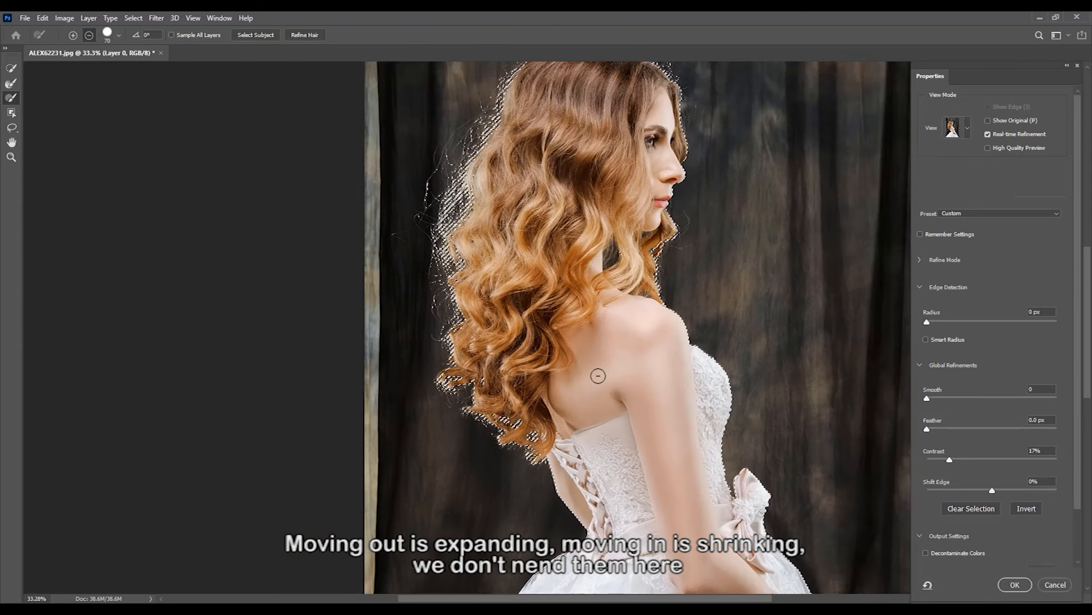
pyautogui.scroll(-2, 598, 376)
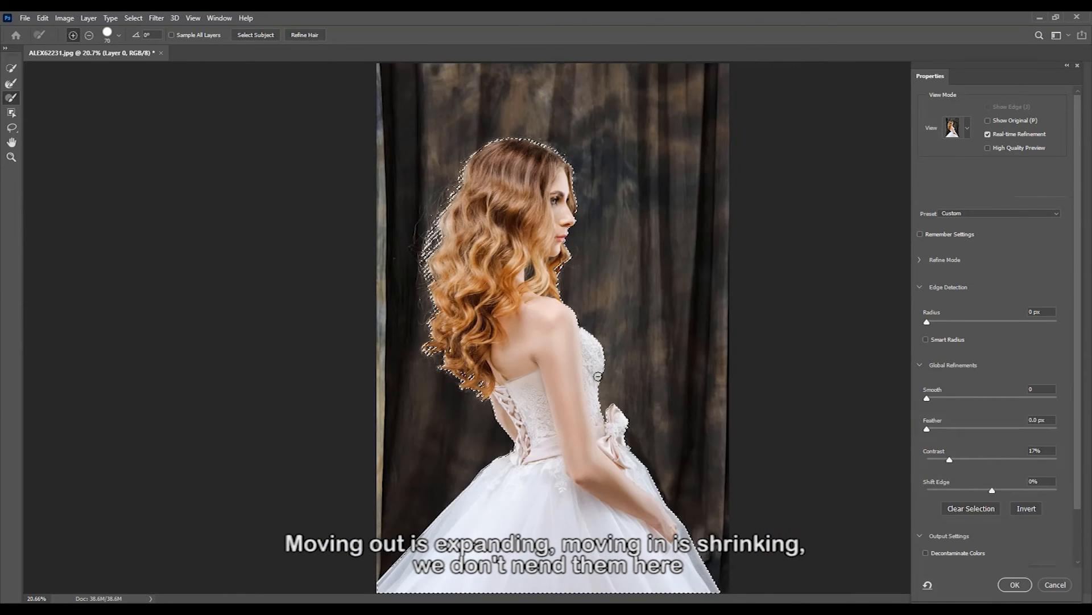
# - Switch the preview to Black & White and examine the mask along the back of the hair up close
pyautogui.click(967, 127)
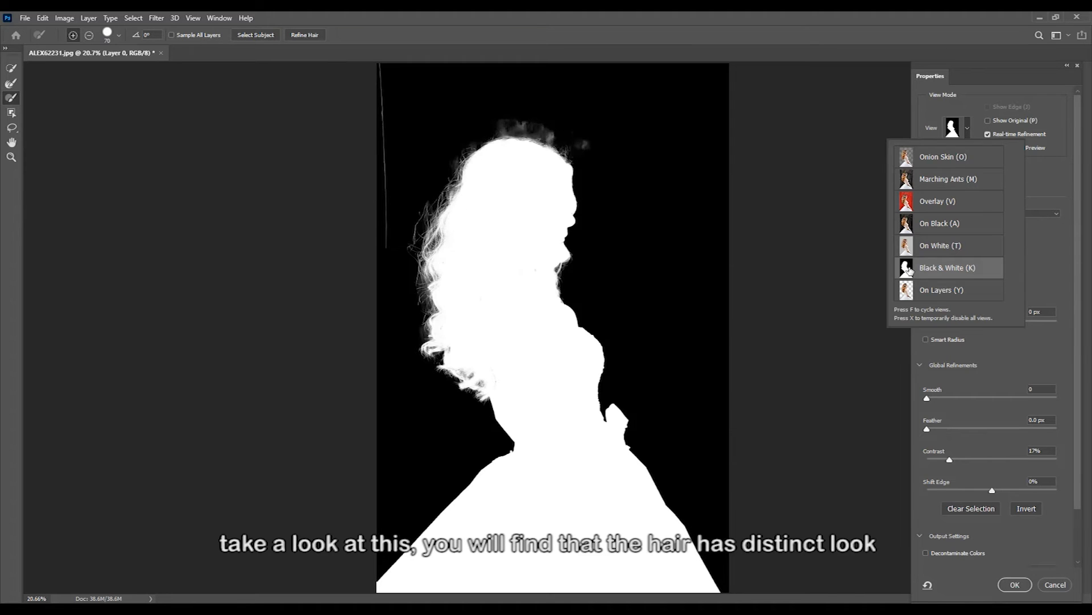
pyautogui.click(910, 272)
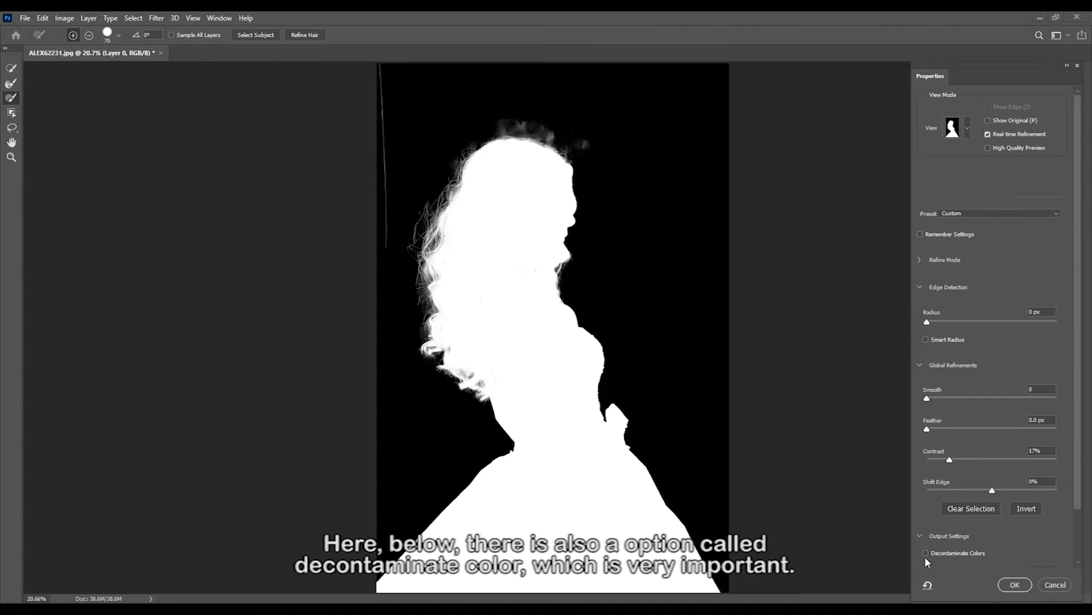
pyautogui.scroll(3, 426, 300)
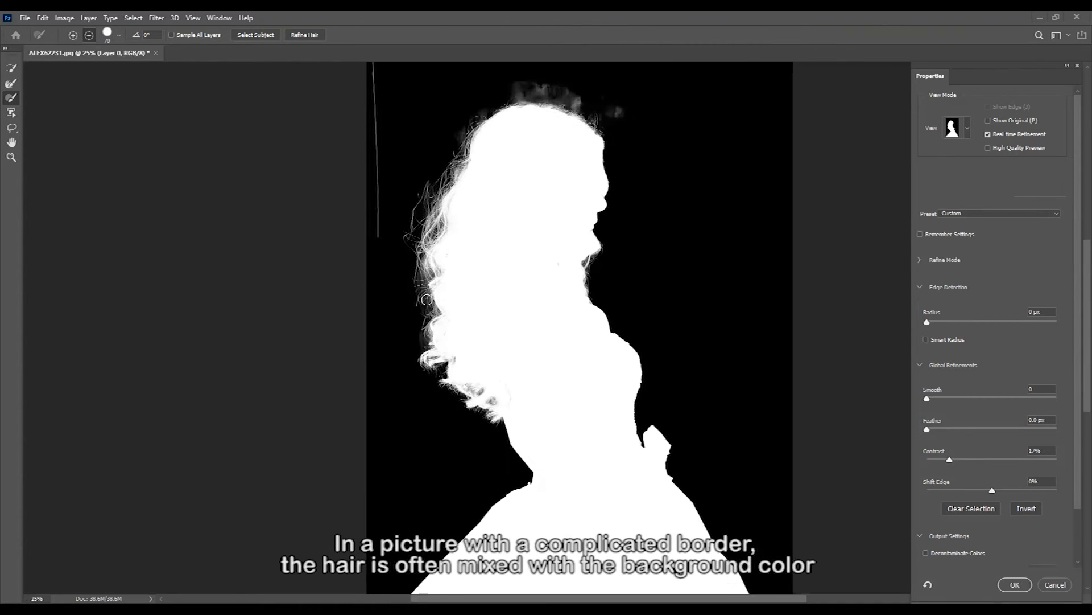
pyautogui.press('alt')
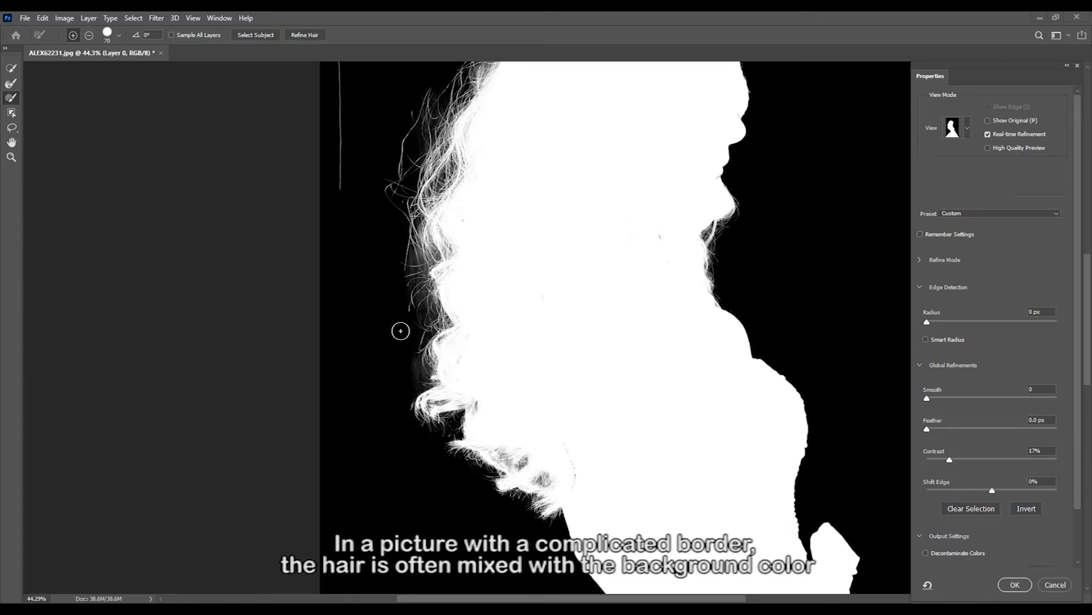
# - Switch the preview to On Layers and compare the hair edges with Decontaminate Colors on and off
pyautogui.click(967, 127)
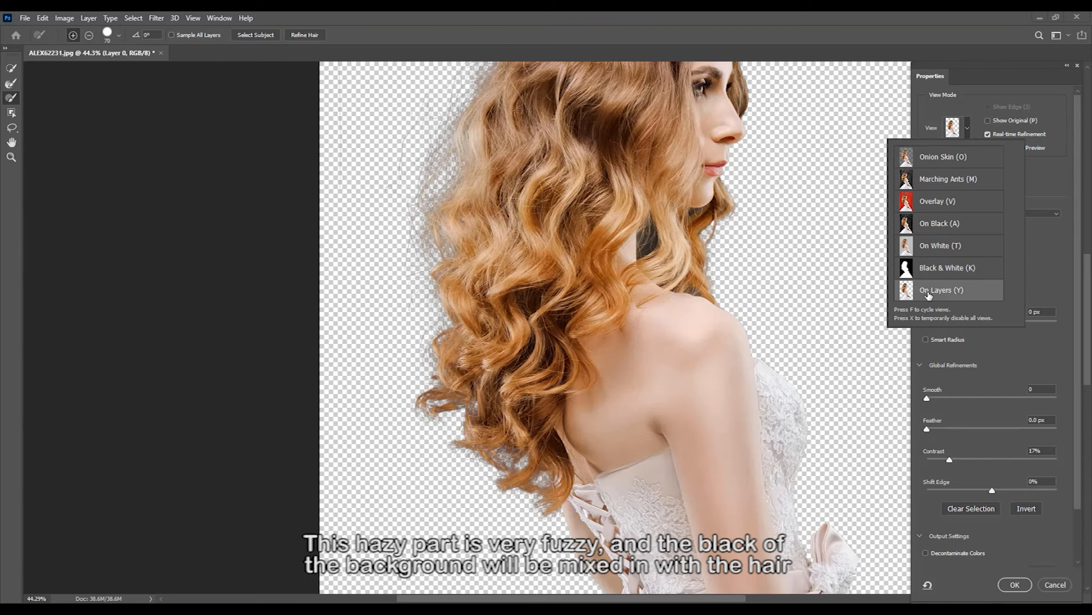
pyautogui.click(927, 552)
pyautogui.click(926, 552)
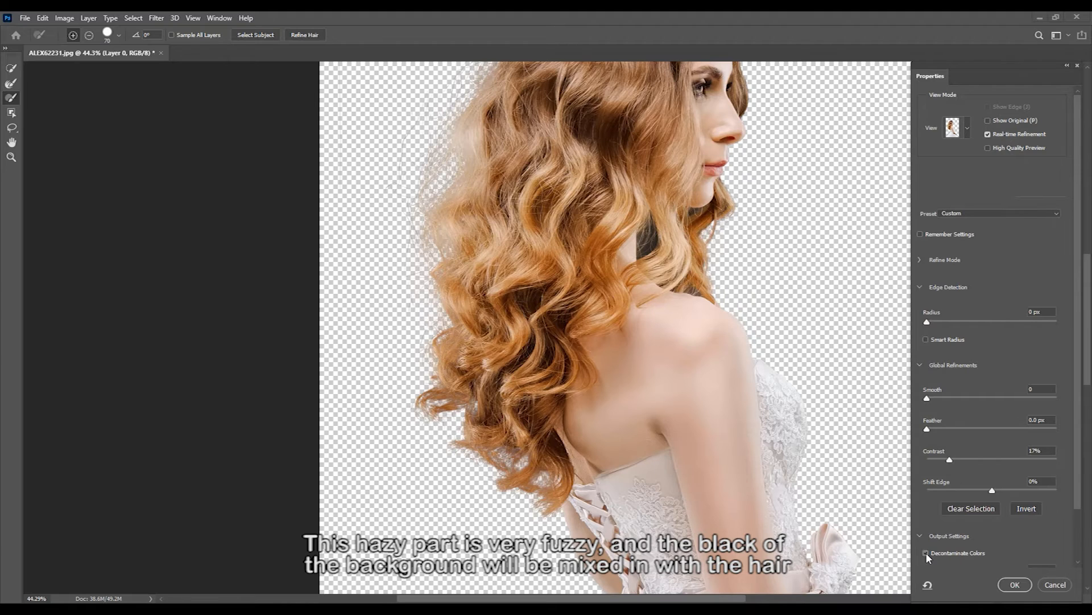
pyautogui.click(926, 554)
pyautogui.click(926, 553)
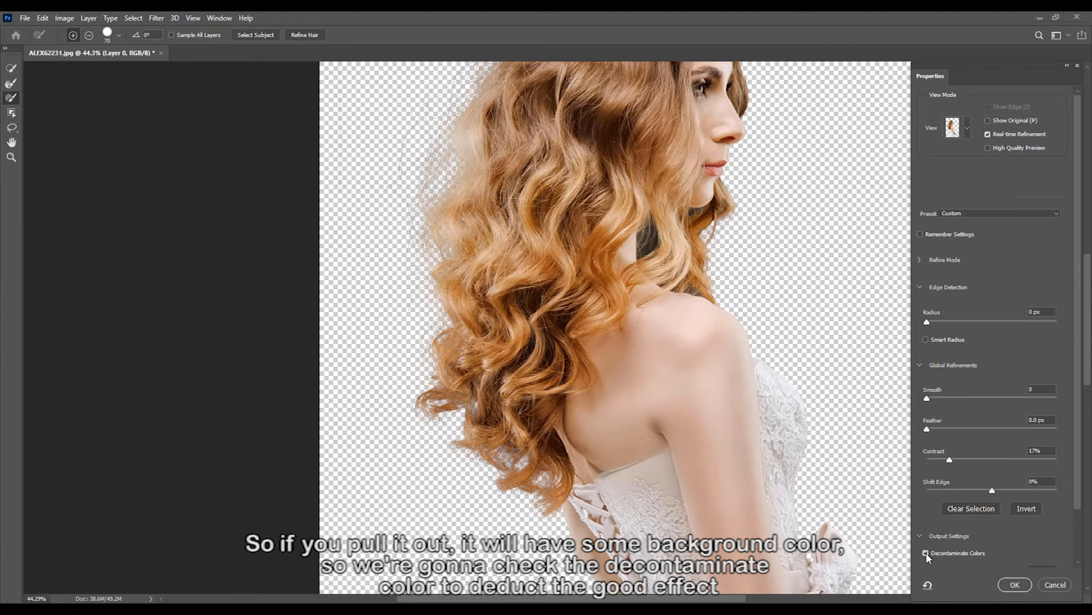
pyautogui.click(926, 552)
pyautogui.click(927, 552)
pyautogui.click(926, 552)
pyautogui.click(926, 552)
# - Turn on Decontaminate Colors, apply the Select and Mask result and inspect the hair and dress edges of the cutout
pyautogui.scroll(2, 441, 358)
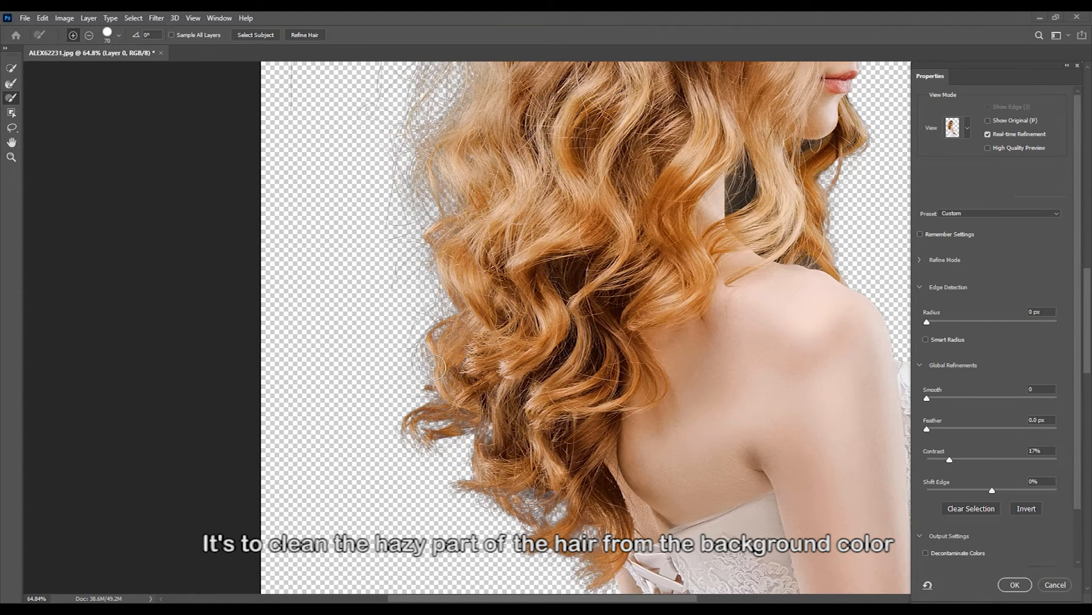
pyautogui.click(926, 551)
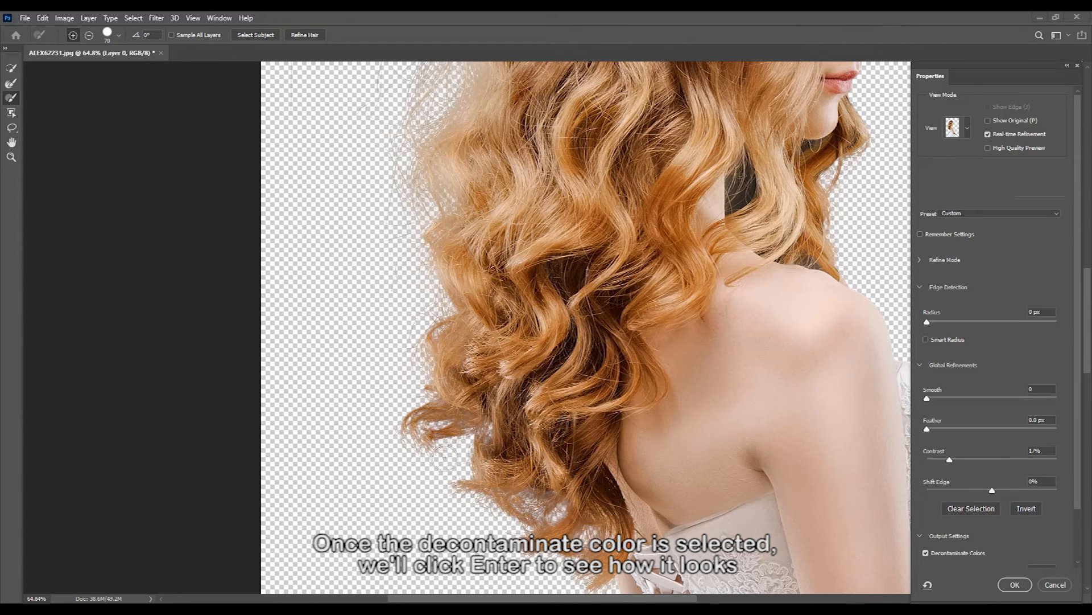
pyautogui.click(1015, 584)
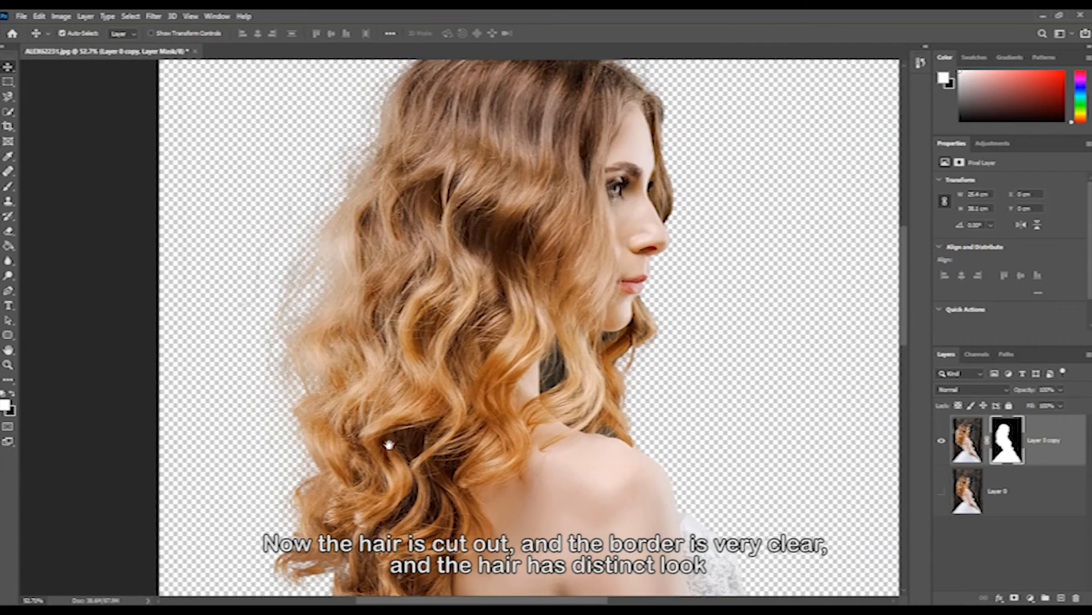
pyautogui.moveTo(388, 445); pyautogui.dragTo(449, 283)
pyautogui.moveTo(515, 458); pyautogui.dragTo(444, 395)
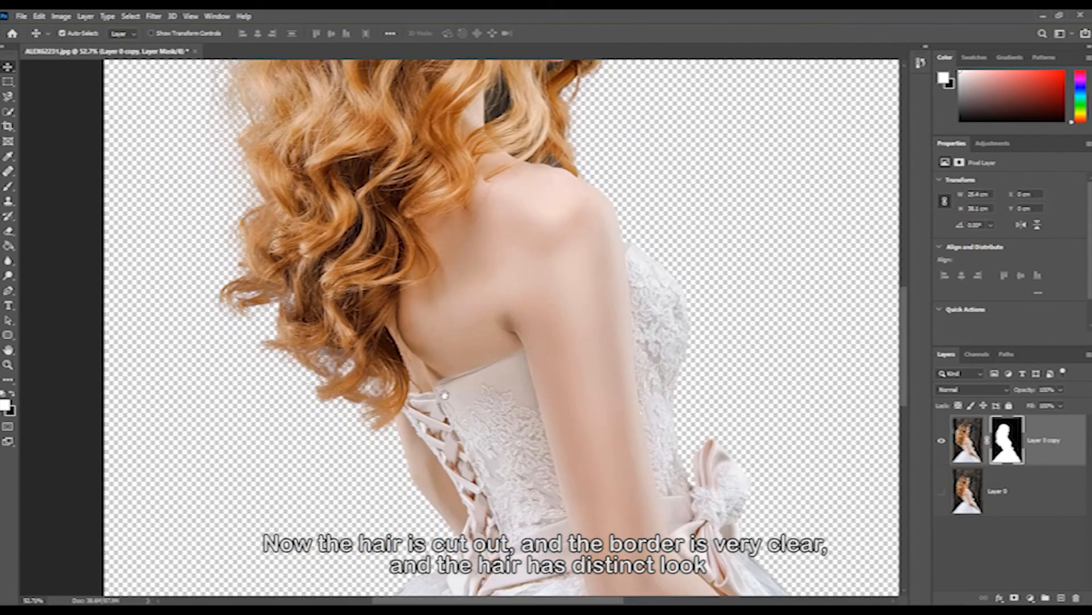
pyautogui.moveTo(413, 354); pyautogui.dragTo(463, 518)
pyautogui.scroll(-10, 459, 520)
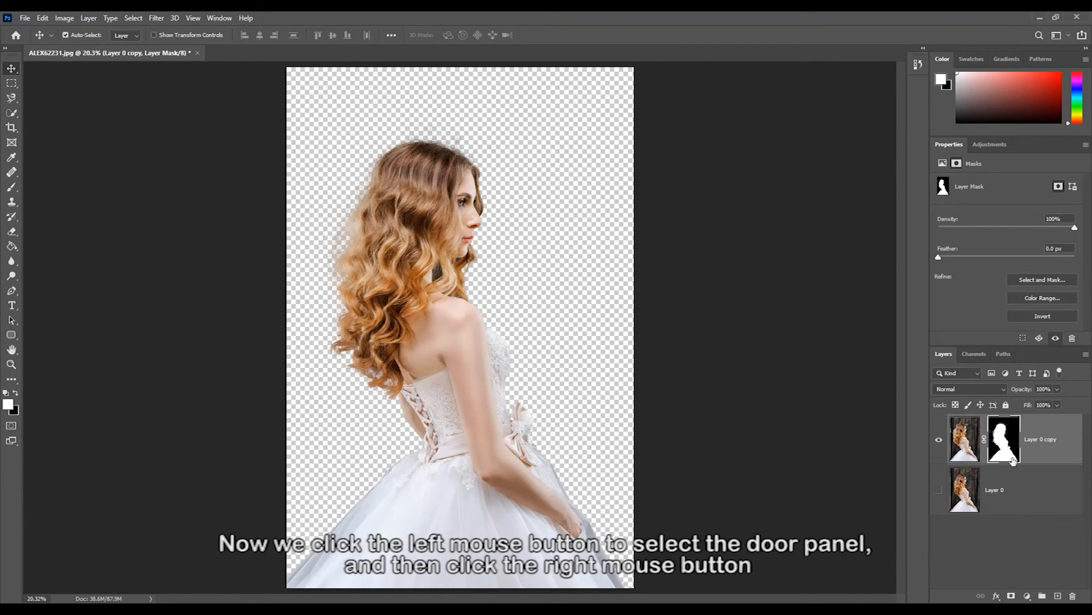
# - Disable the layer mask on the bride cutout layer and re-enable it
pyautogui.rightClick(1004, 441)
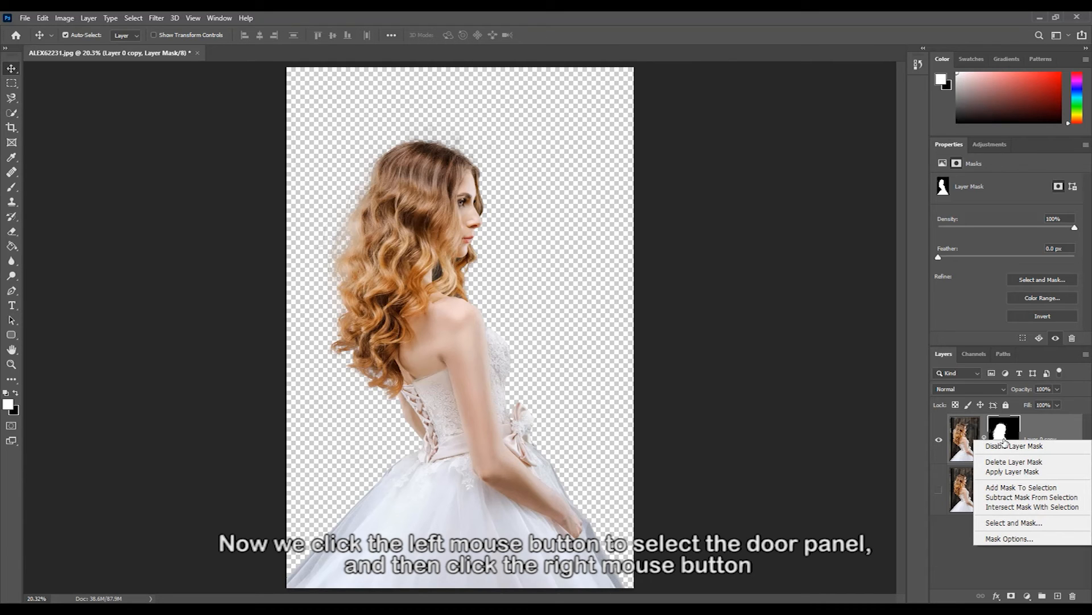
pyautogui.click(1001, 448)
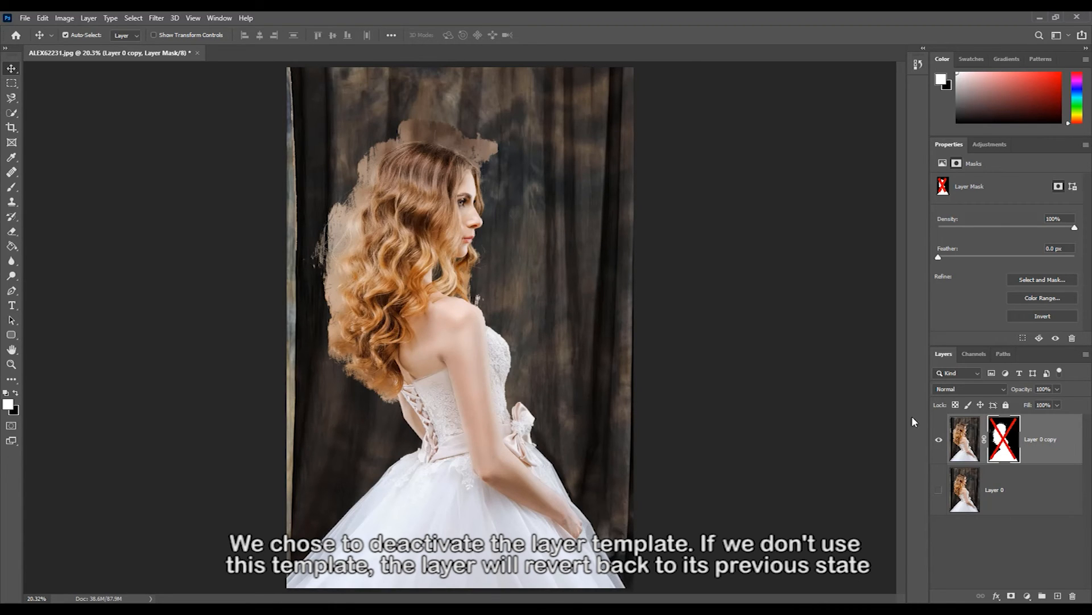
pyautogui.keyDown('shift'); pyautogui.click(1001, 448); pyautogui.keyUp('shift')
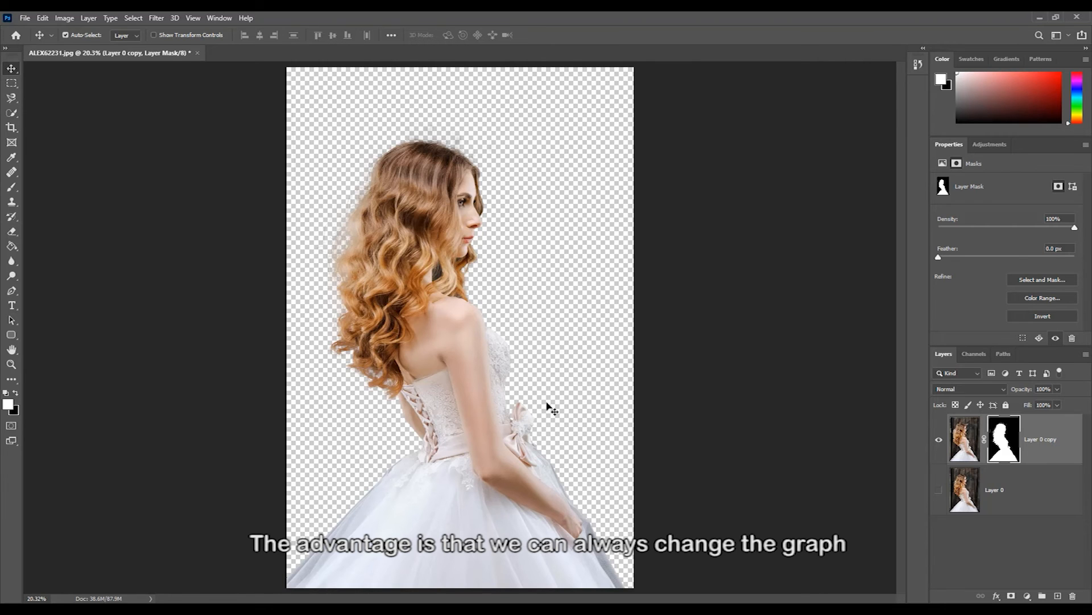
# - Reopen Select and Mask in Black & White view and remove the haze above the head and the thin vertical streak beside the hair
pyautogui.click(11, 84)
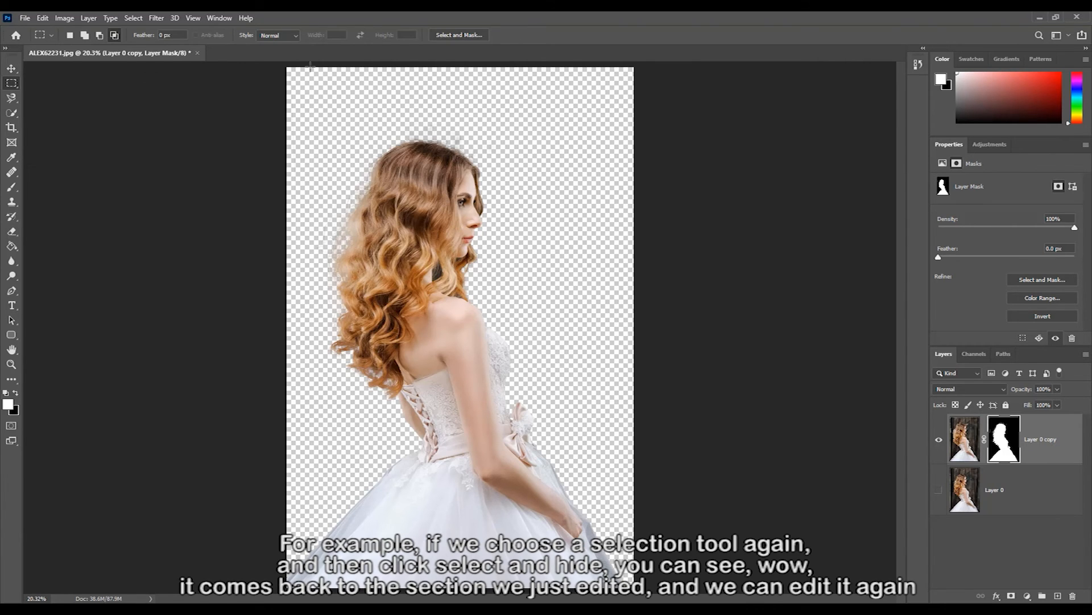
pyautogui.click(450, 36)
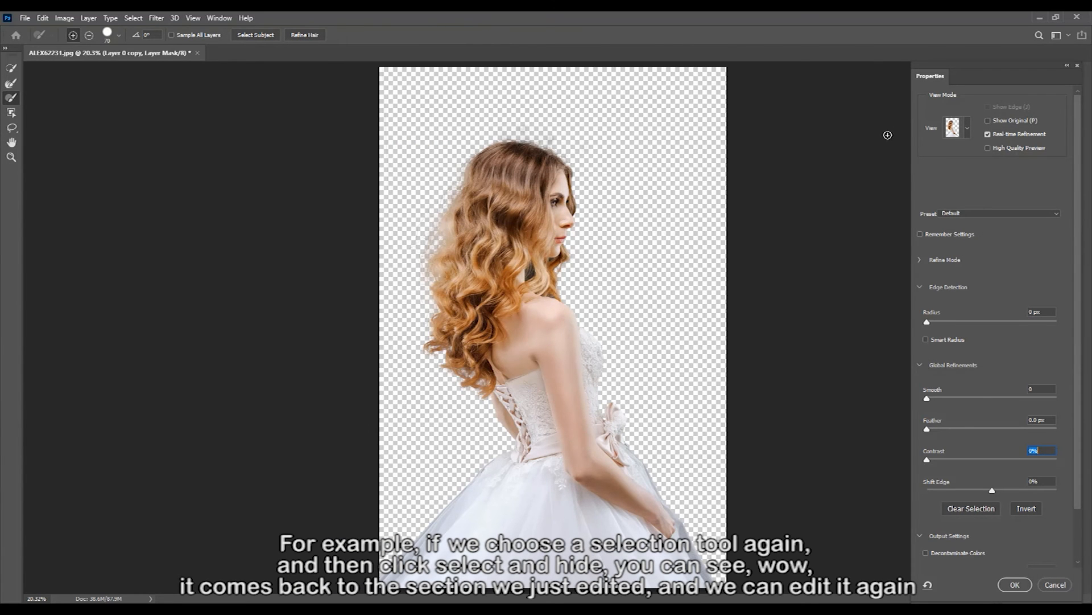
pyautogui.click(968, 130)
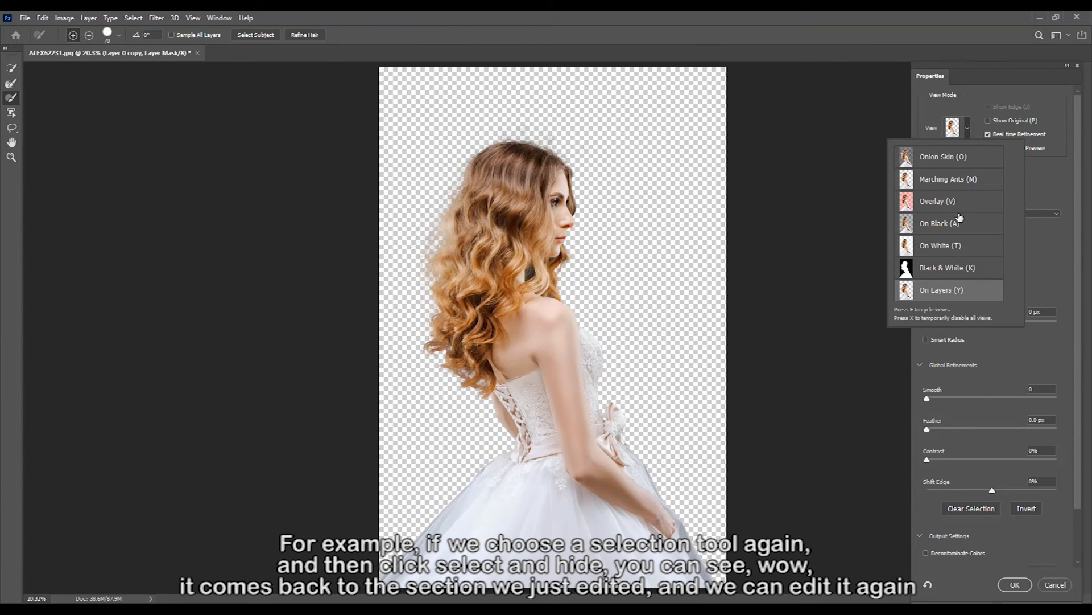
pyautogui.click(940, 266)
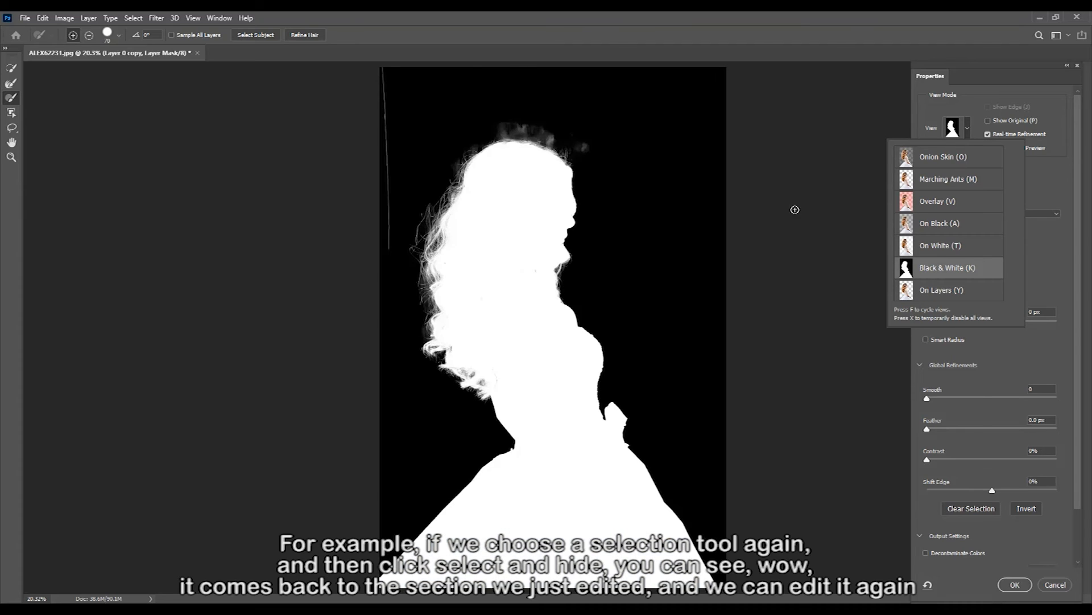
pyautogui.press('w')
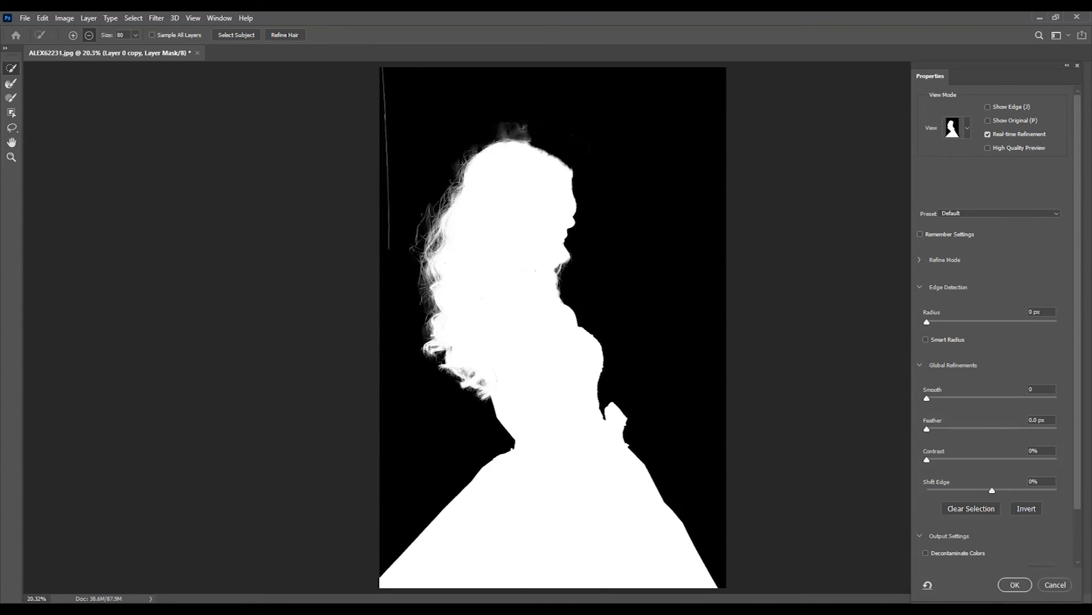
pyautogui.press('r')
pyautogui.press('alt')
pyautogui.moveTo(390, 246); pyautogui.dragTo(385, 111)
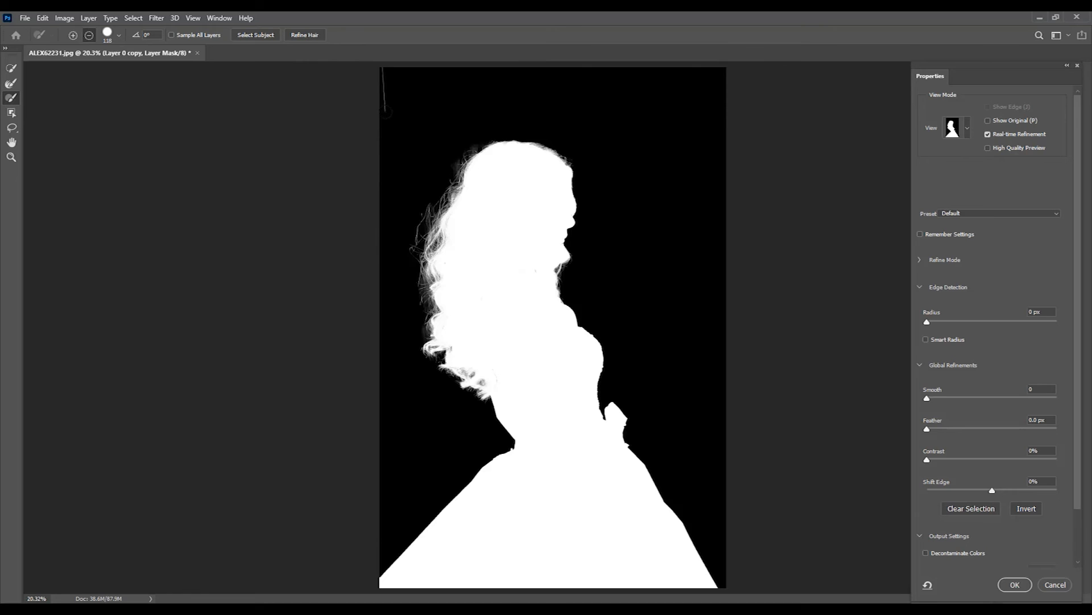
# - Turn on Decontaminate Colors and output the cleaned cutout as a new layer with layer mask
pyautogui.scroll(-2, 924, 538)
pyautogui.click(926, 496)
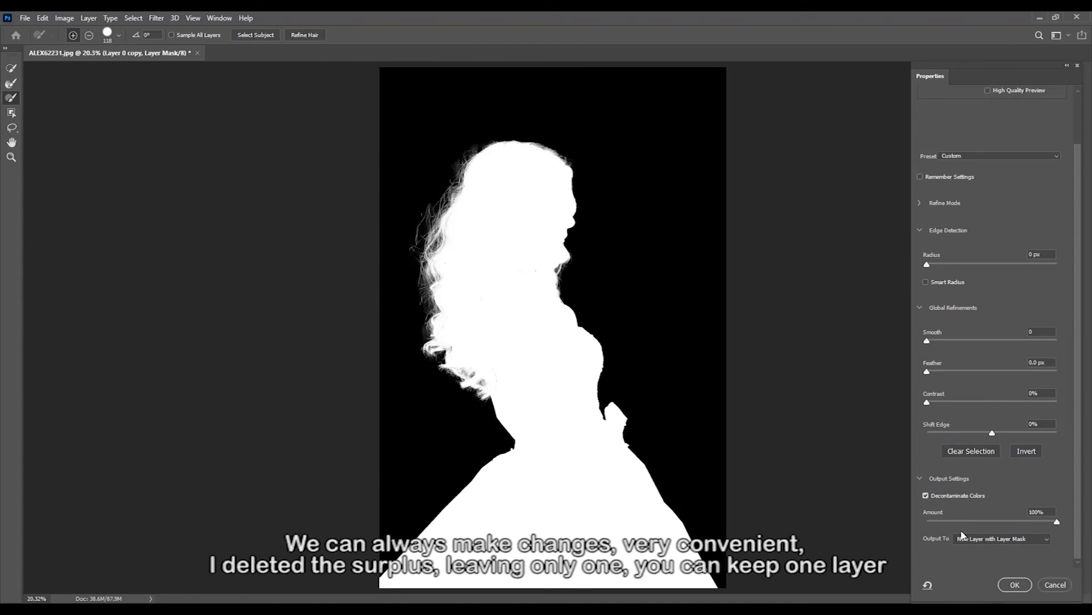
pyautogui.click(1016, 580)
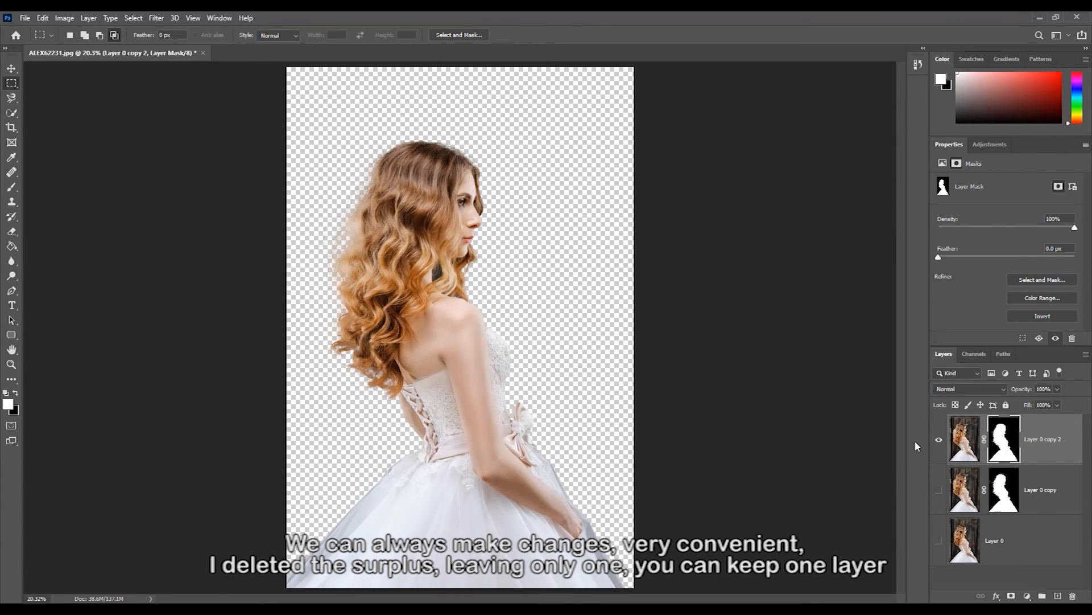
# - Delete the surplus masked layer Layer 0 copy and apply the layer mask of Layer 0 copy 2
pyautogui.click(977, 460)
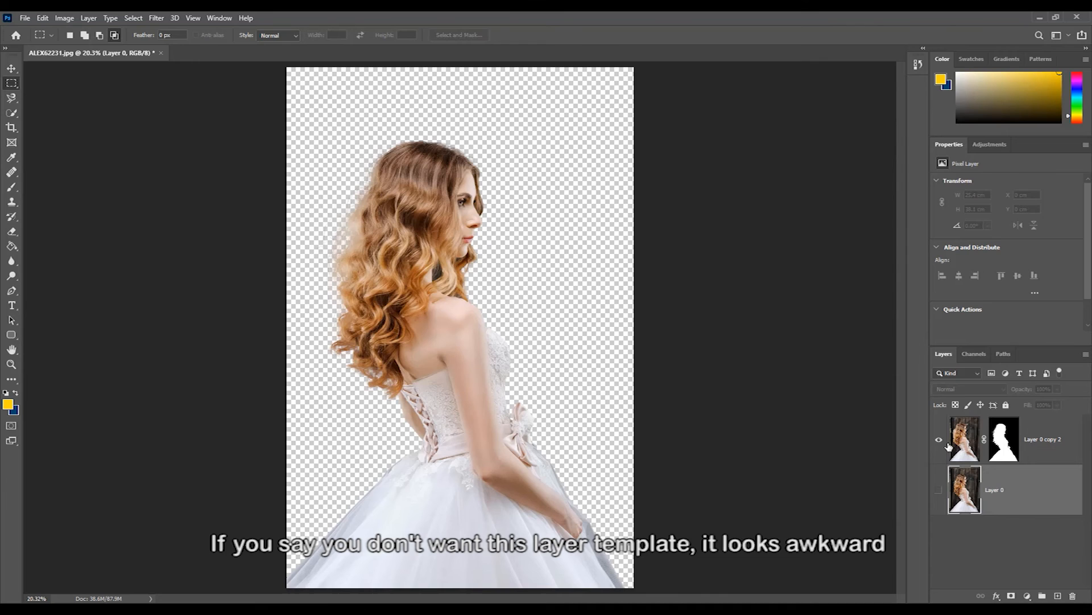
pyautogui.rightClick(1000, 430)
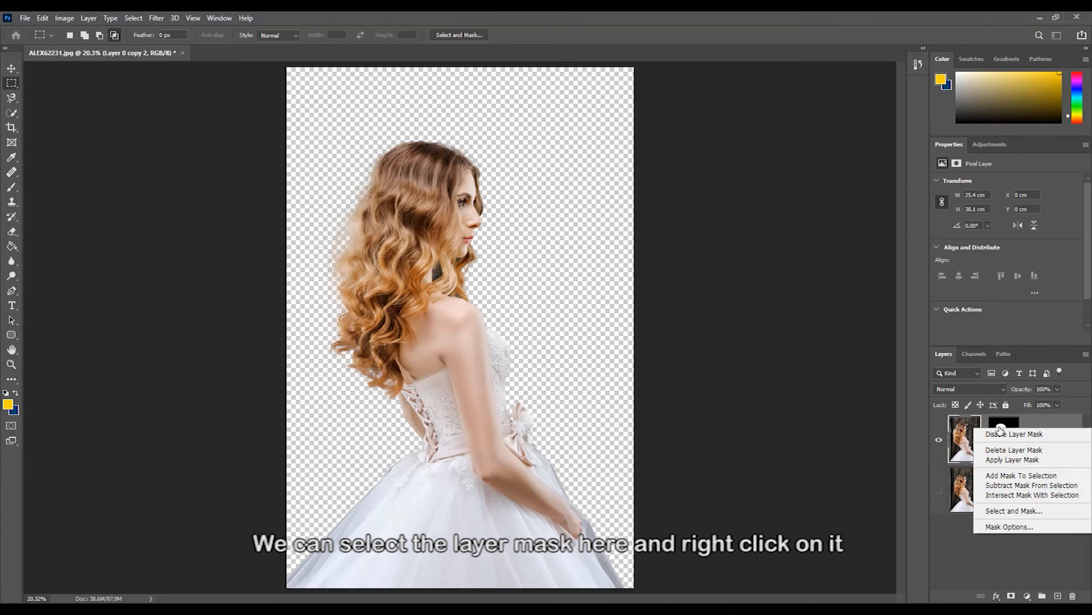
pyautogui.click(1026, 462)
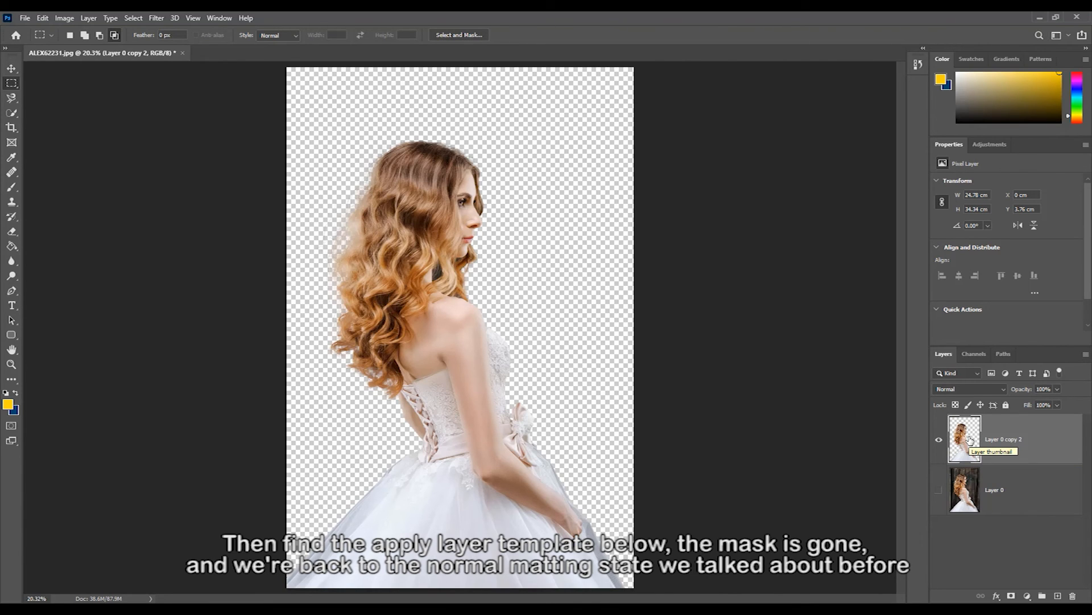
# - Try to select the bucket of wheat in the lamp photo with the Object Selection tool, and clear the selection
pyautogui.press('v')
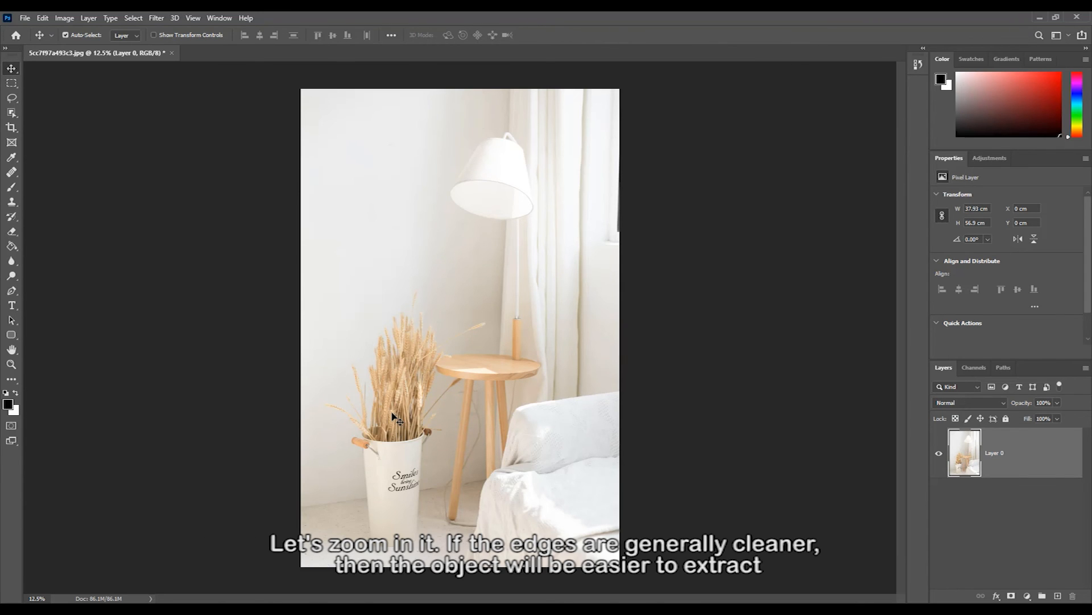
pyautogui.scroll(5, 481, 403)
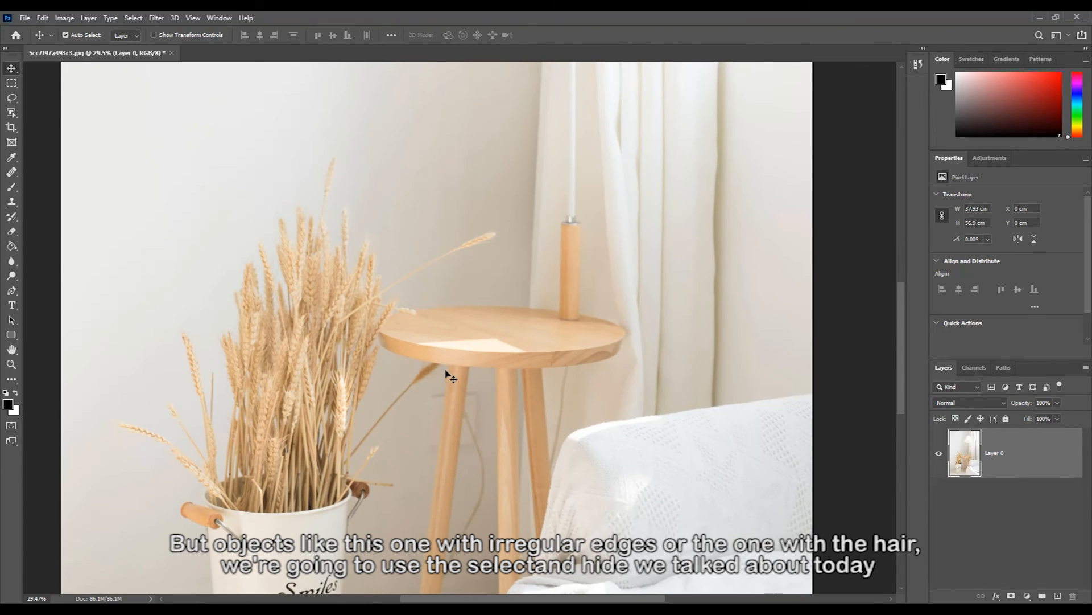
pyautogui.scroll(4, 273, 362)
pyautogui.moveTo(336, 368); pyautogui.dragTo(419, 355)
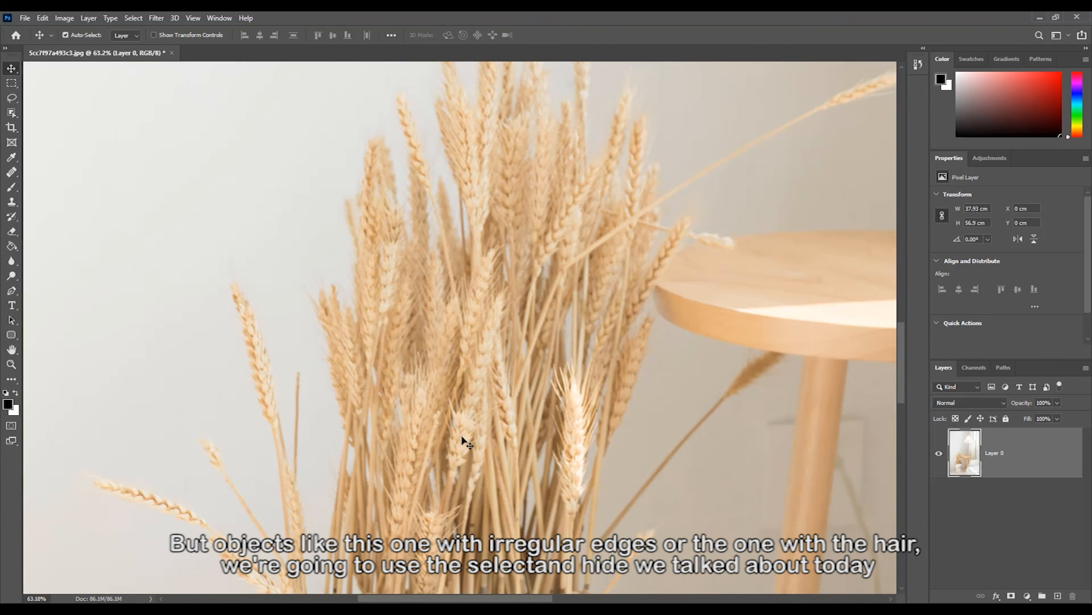
pyautogui.scroll(-5, 456, 431)
pyautogui.scroll(-3, 451, 433)
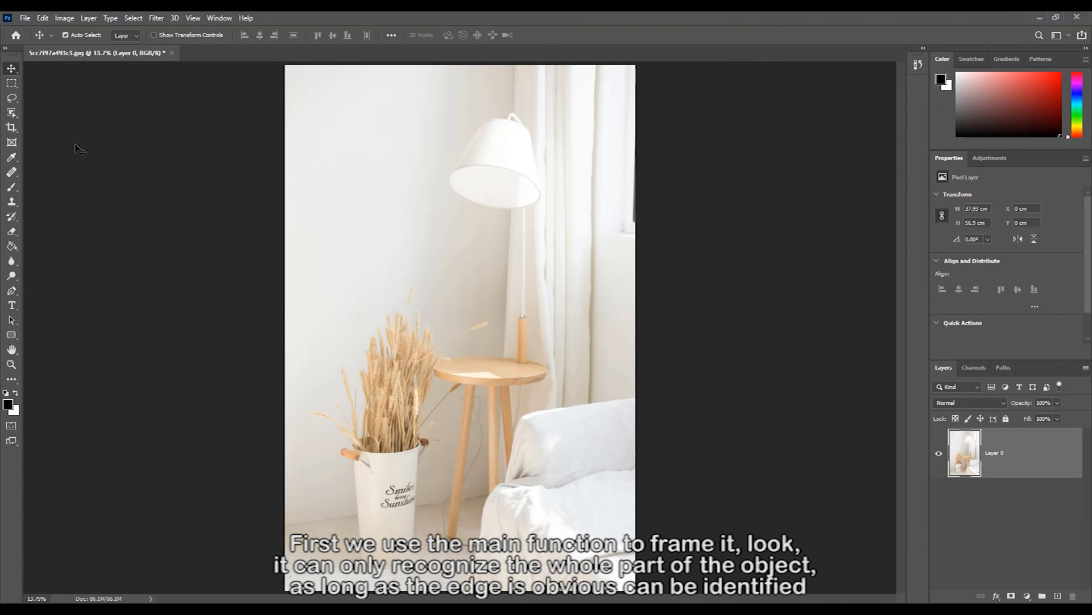
pyautogui.click(11, 113)
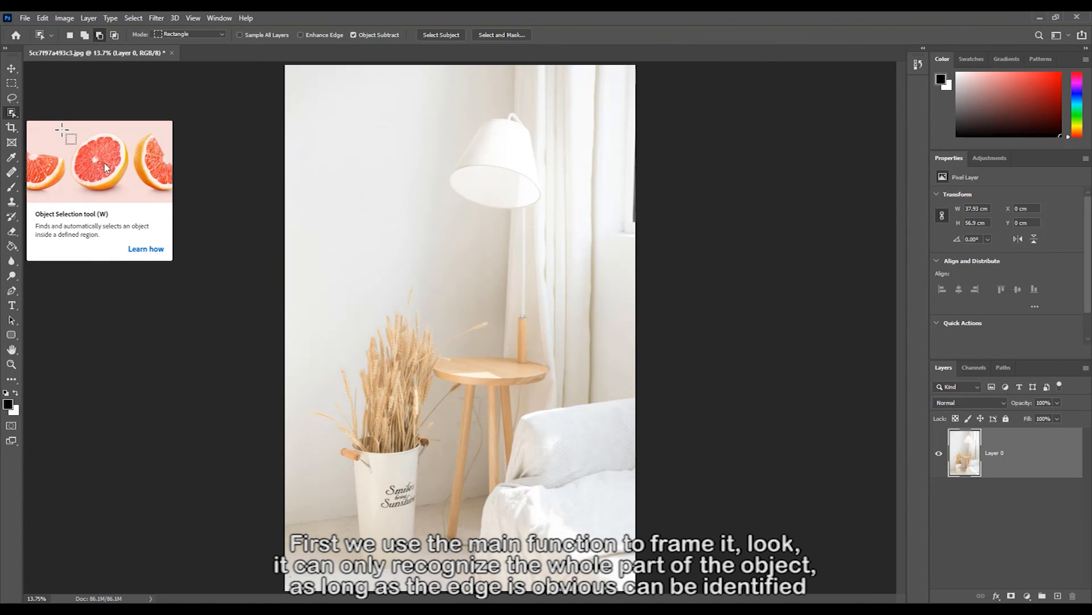
pyautogui.moveTo(303, 276); pyautogui.dragTo(461, 576)
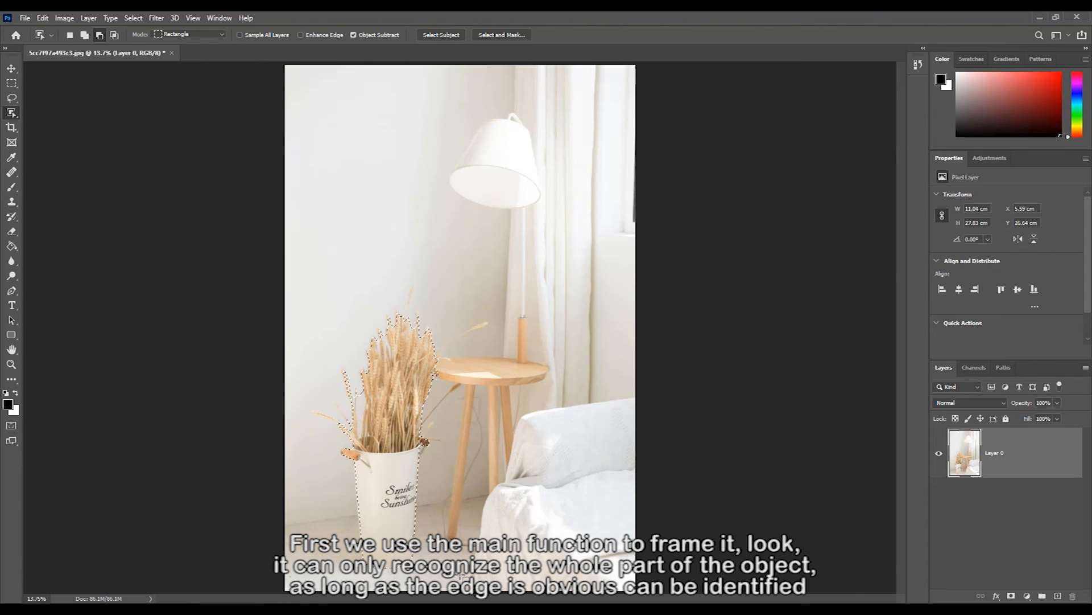
pyautogui.scroll(2, 394, 545)
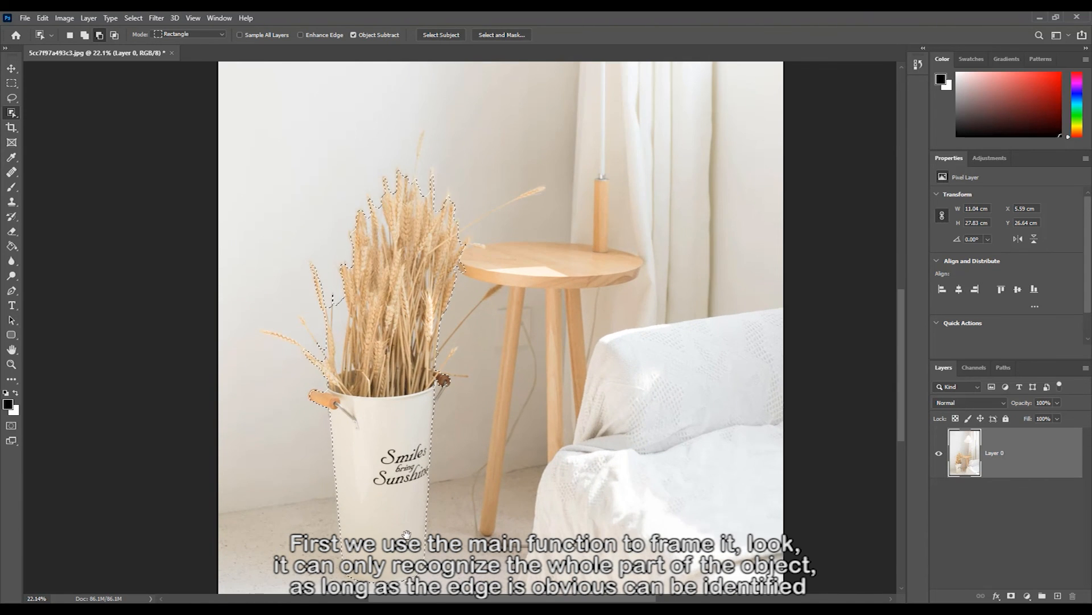
pyautogui.scroll(-1, 405, 501)
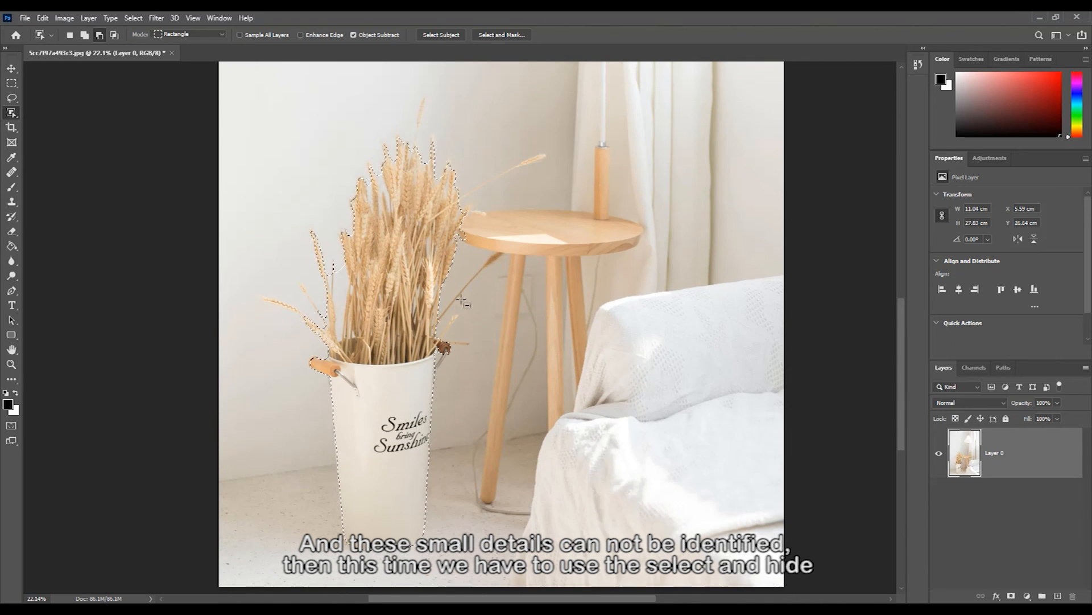
pyautogui.hotkey('ctrl', 'd')
# - Outline the wheat and its bucket loosely with the Lasso tool
pyautogui.click(12, 98)
pyautogui.moveTo(359, 145)
pyautogui.mouseDown()
pyautogui.moveTo(250, 285)
pyautogui.moveTo(309, 420)
pyautogui.moveTo(312, 502)
pyautogui.moveTo(330, 551)
pyautogui.moveTo(426, 554)
pyautogui.moveTo(452, 488)
pyautogui.moveTo(459, 380)
pyautogui.moveTo(488, 289)
pyautogui.mouseUp()
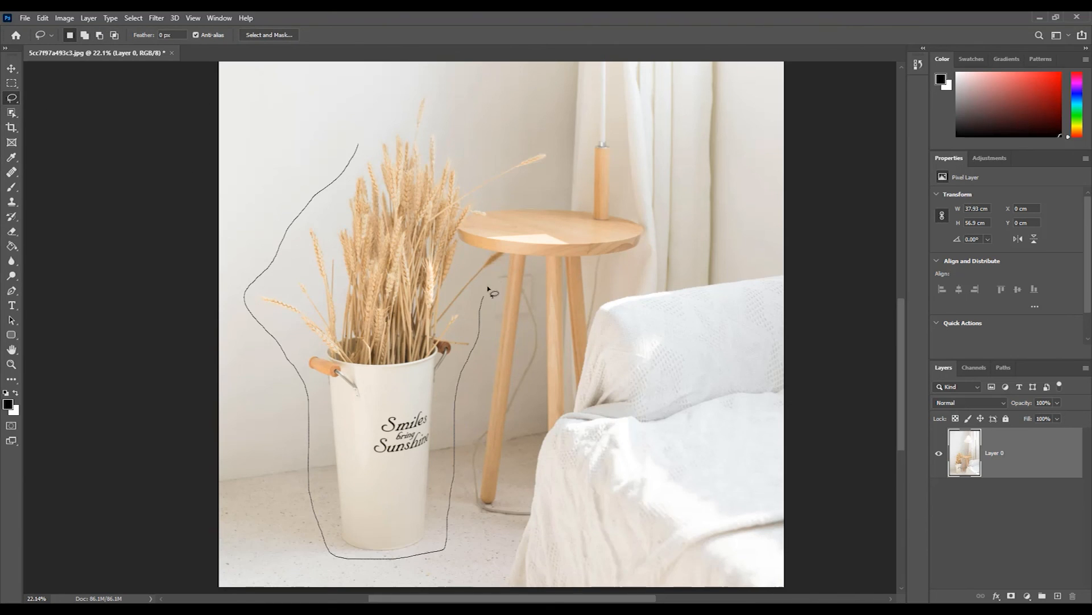
pyautogui.moveTo(479, 228)
pyautogui.mouseDown()
pyautogui.moveTo(552, 171)
pyautogui.moveTo(541, 141)
pyautogui.moveTo(408, 88)
pyautogui.moveTo(361, 141)
pyautogui.mouseUp()
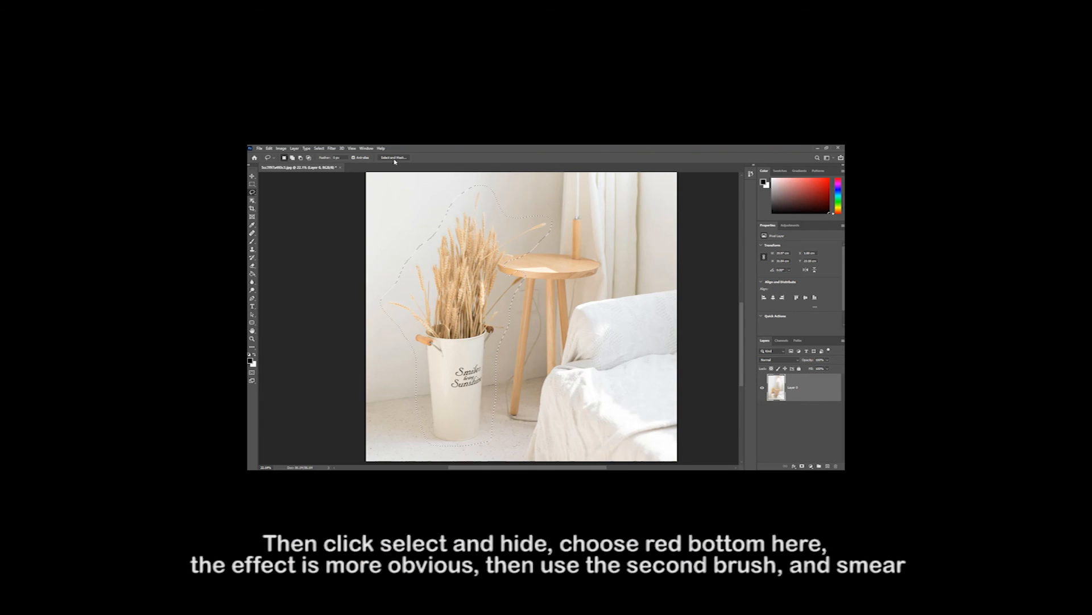
# - Refine the wheat edges with the Refine Edge Brush in red Overlay view and output with Decontaminate Colors to a new masked layer
pyautogui.click(394, 157)
pyautogui.moveTo(464, 94)
pyautogui.mouseDown()
pyautogui.moveTo(495, 159)
pyautogui.moveTo(554, 142)
pyautogui.moveTo(501, 287)
pyautogui.moveTo(484, 547)
pyautogui.moveTo(360, 428)
pyautogui.moveTo(302, 307)
pyautogui.moveTo(377, 312)
pyautogui.moveTo(370, 241)
pyautogui.moveTo(432, 93)
pyautogui.moveTo(442, 170)
pyautogui.mouseUp()
pyautogui.scroll(-4, 1047, 330)
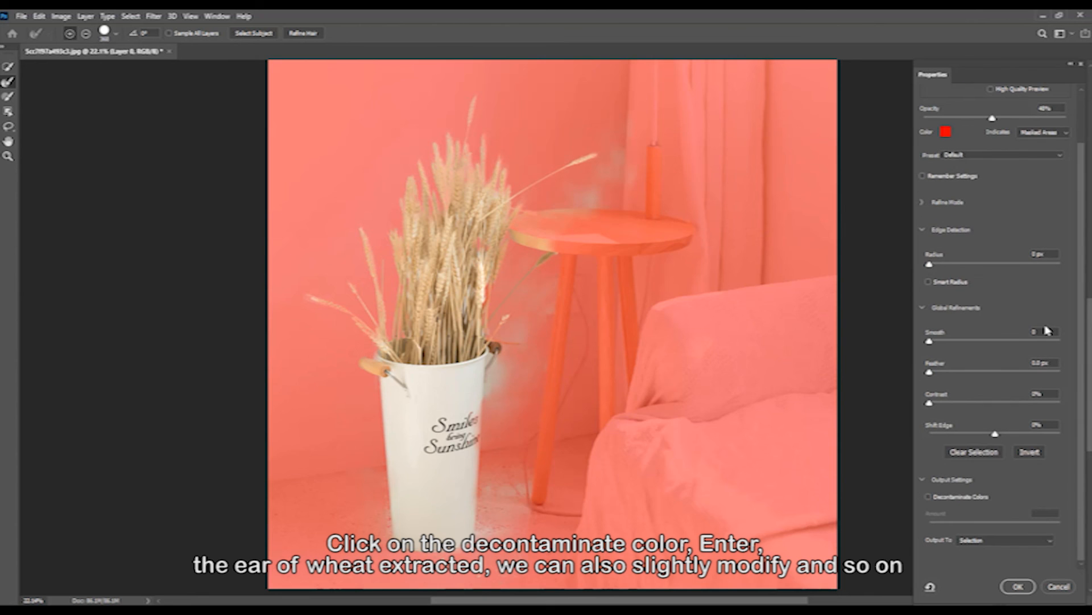
pyautogui.click(929, 497)
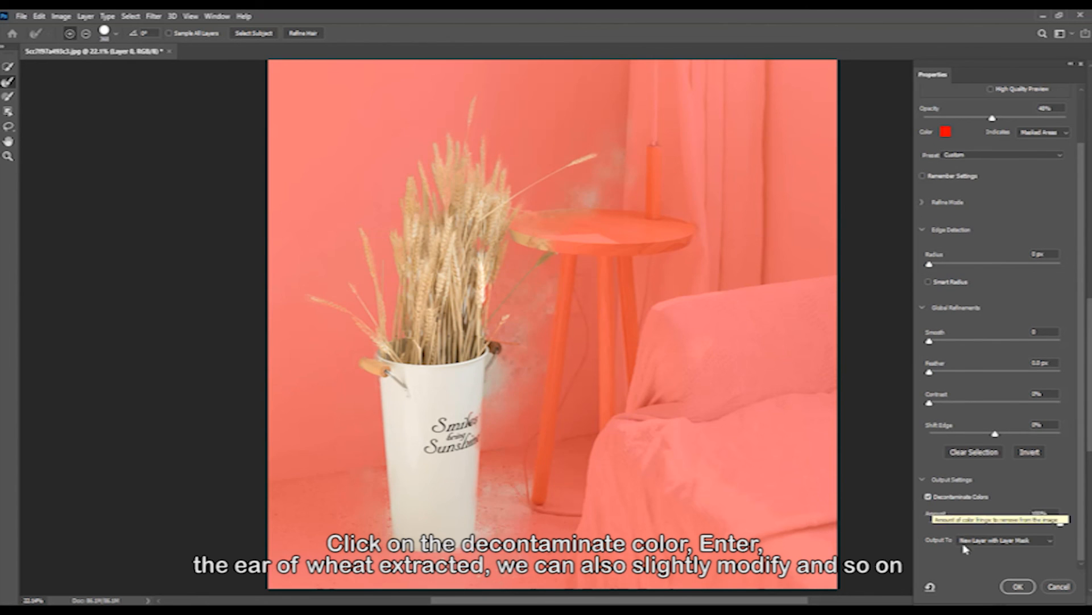
pyautogui.click(1018, 586)
# - Erase the leftover background around the outlying wheat ears and table on the cutout layer, and show Layer 0 again
pyautogui.click(10, 234)
pyautogui.moveTo(526, 165)
pyautogui.mouseDown()
pyautogui.moveTo(500, 210)
pyautogui.moveTo(427, 232)
pyautogui.moveTo(442, 239)
pyautogui.moveTo(465, 284)
pyautogui.mouseUp()
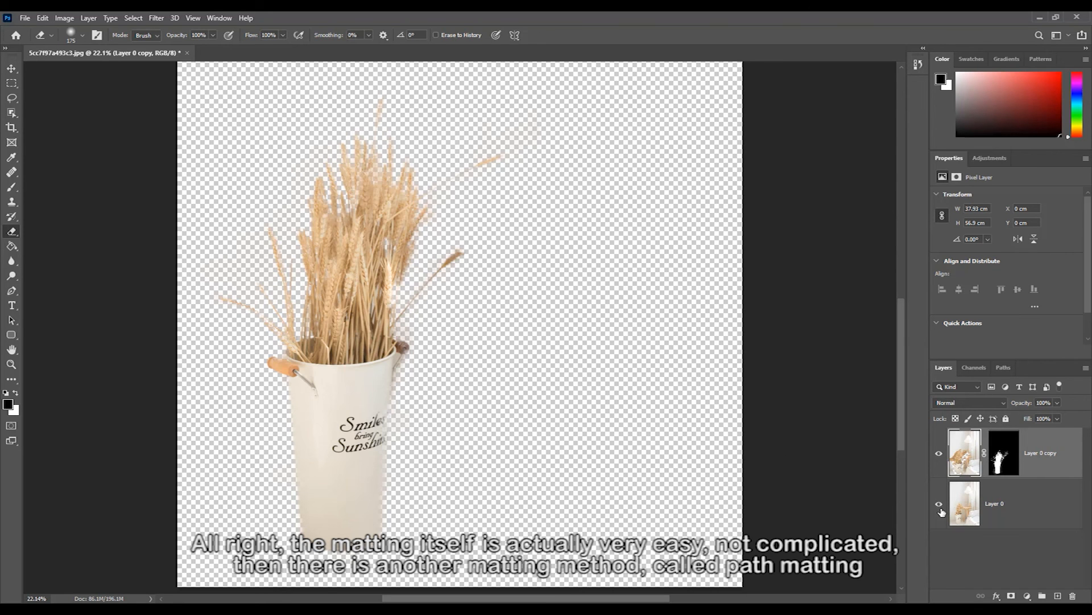
pyautogui.click(940, 505)
pyautogui.scroll(-5, 432, 381)
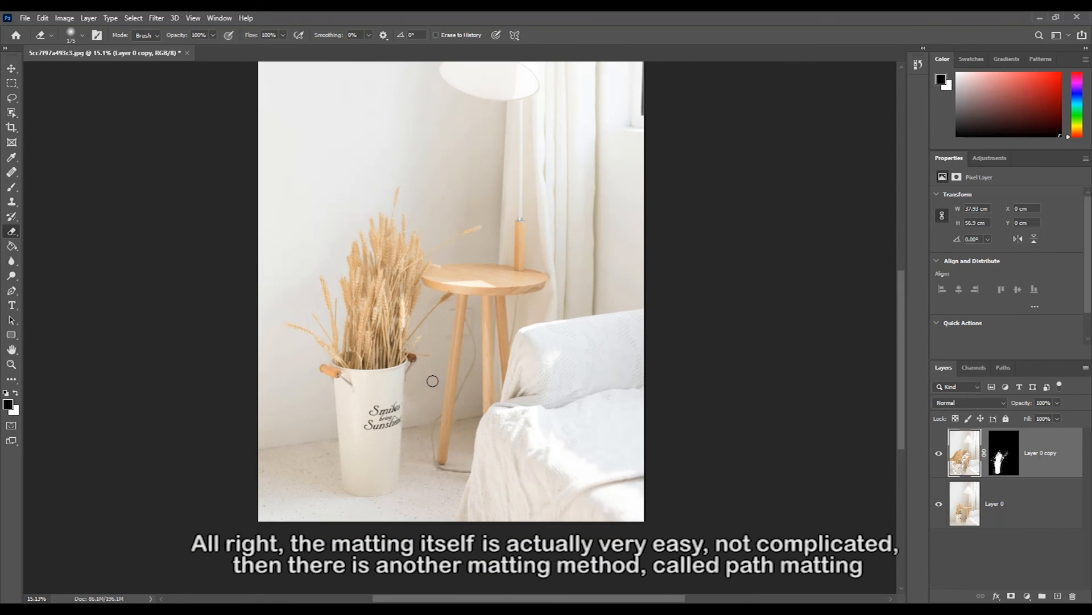